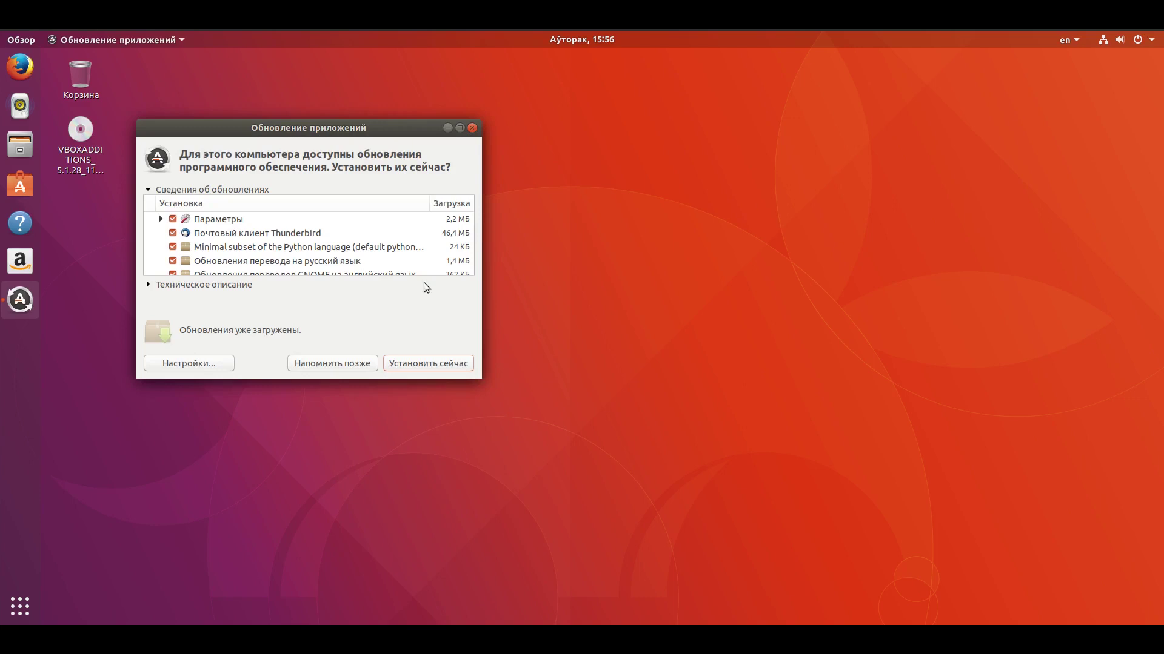
- Review the list of available updates in the Software Updater and start installing them
click(11, 623)
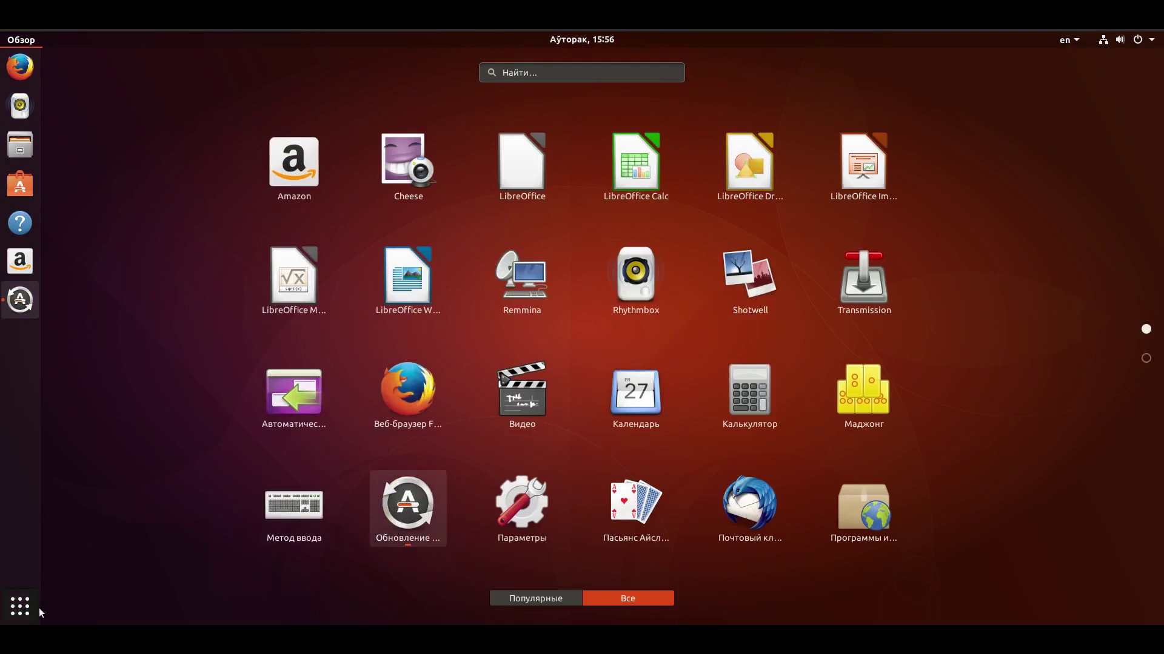
click(393, 529)
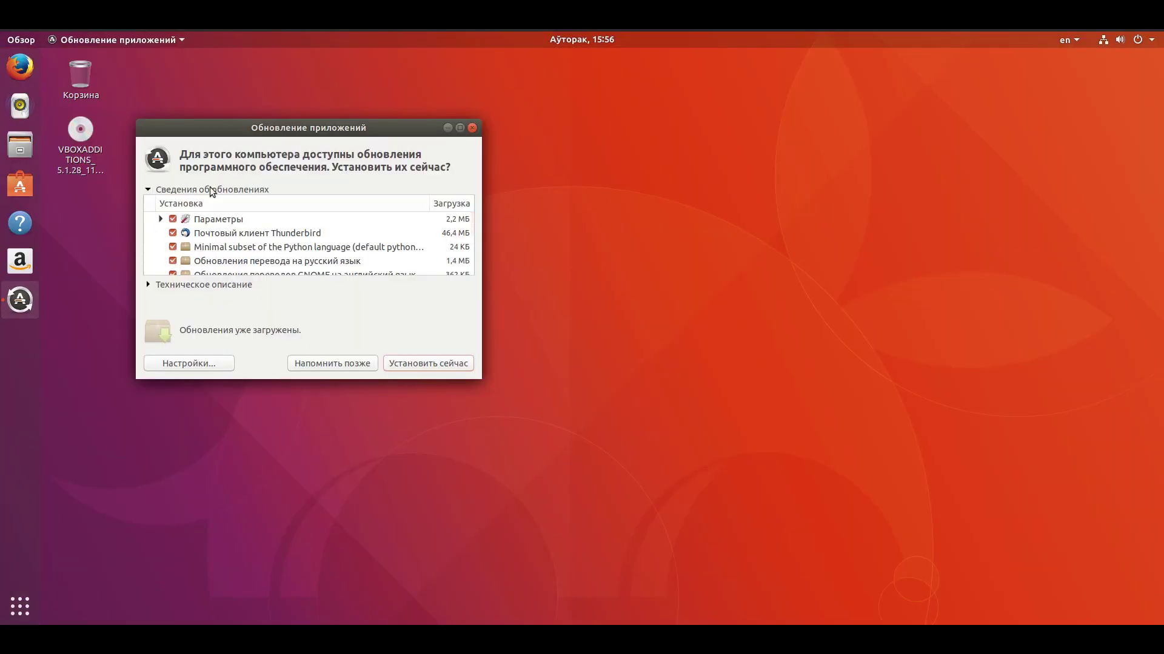
scroll(399, 244, down, 5)
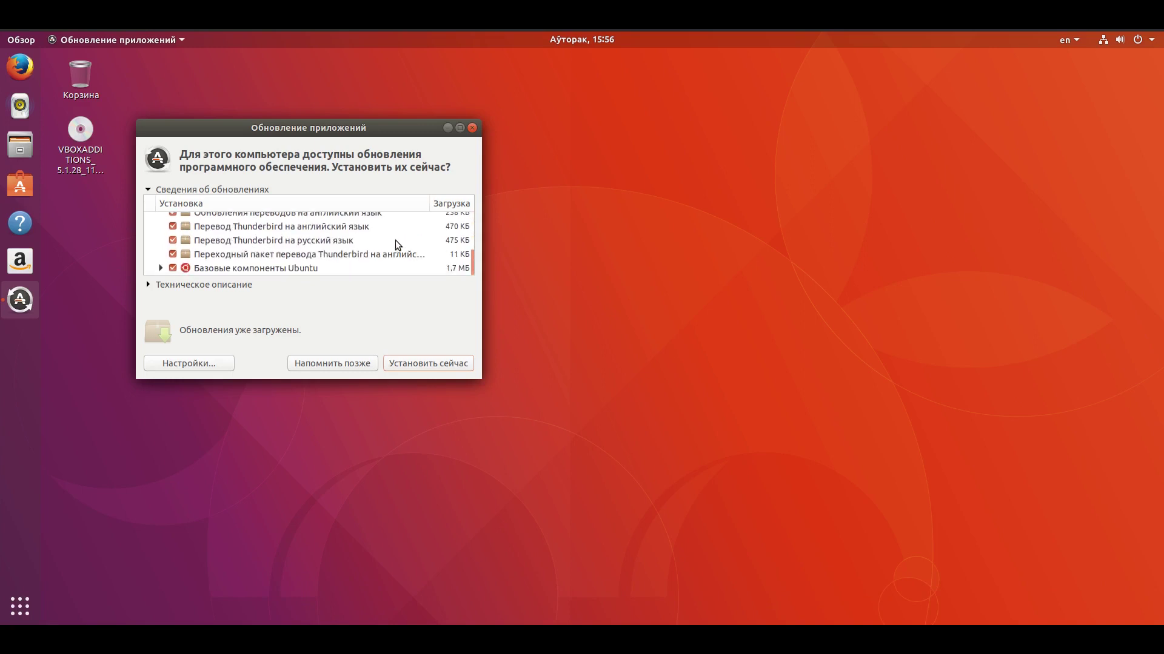
scroll(399, 243, up, 5)
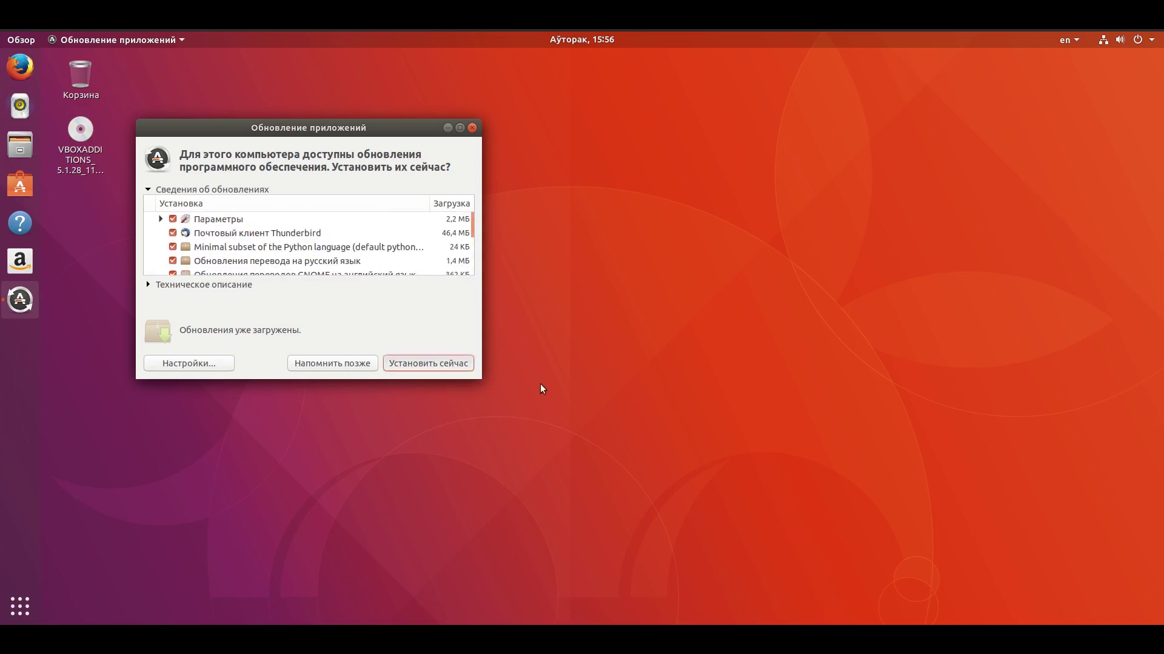
key(Return)
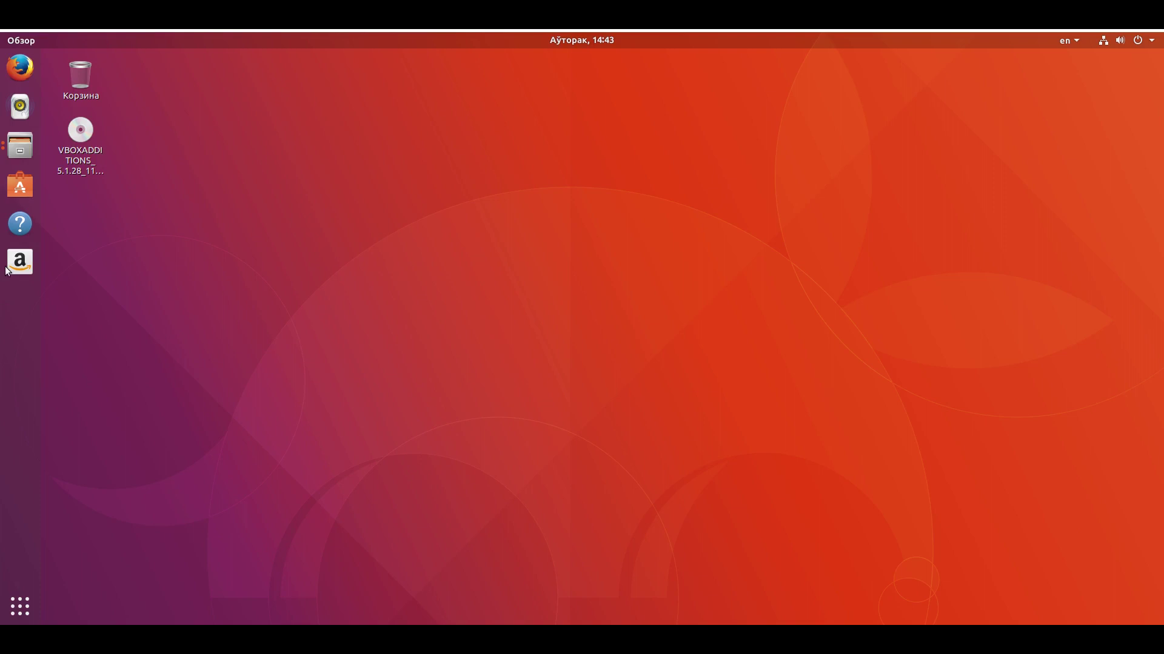
- Examine the Activities overview with its search field and workspace strip, and the desktop's context menu
click(15, 224)
click(35, 43)
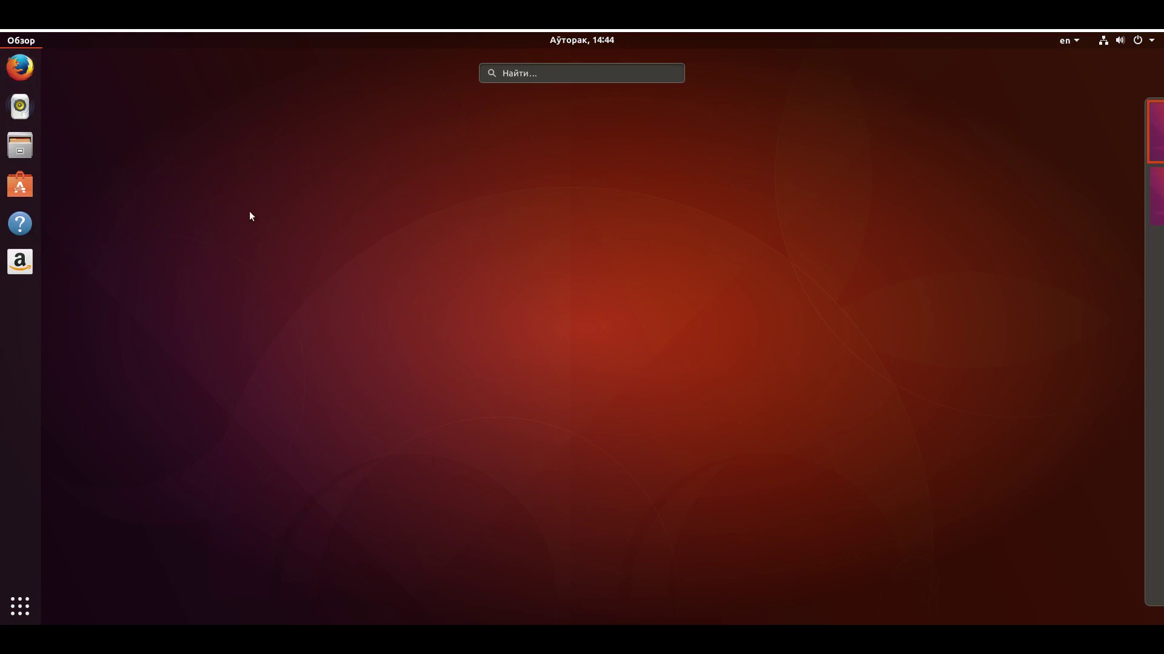
click(538, 74)
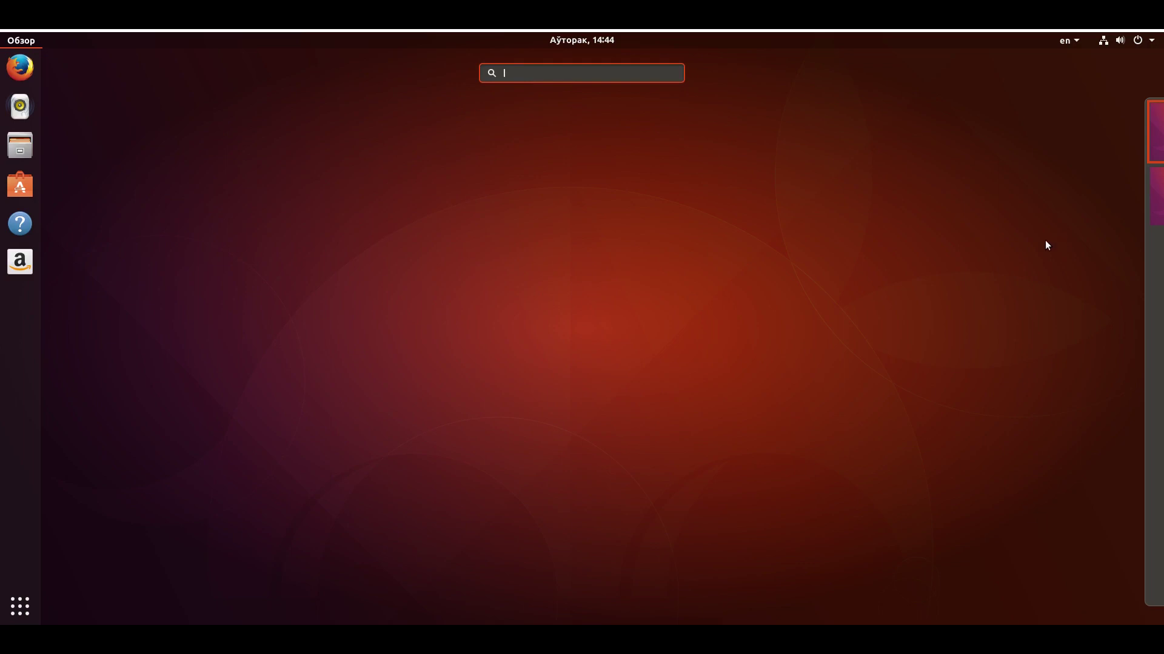
mouse_move(1162, 240)
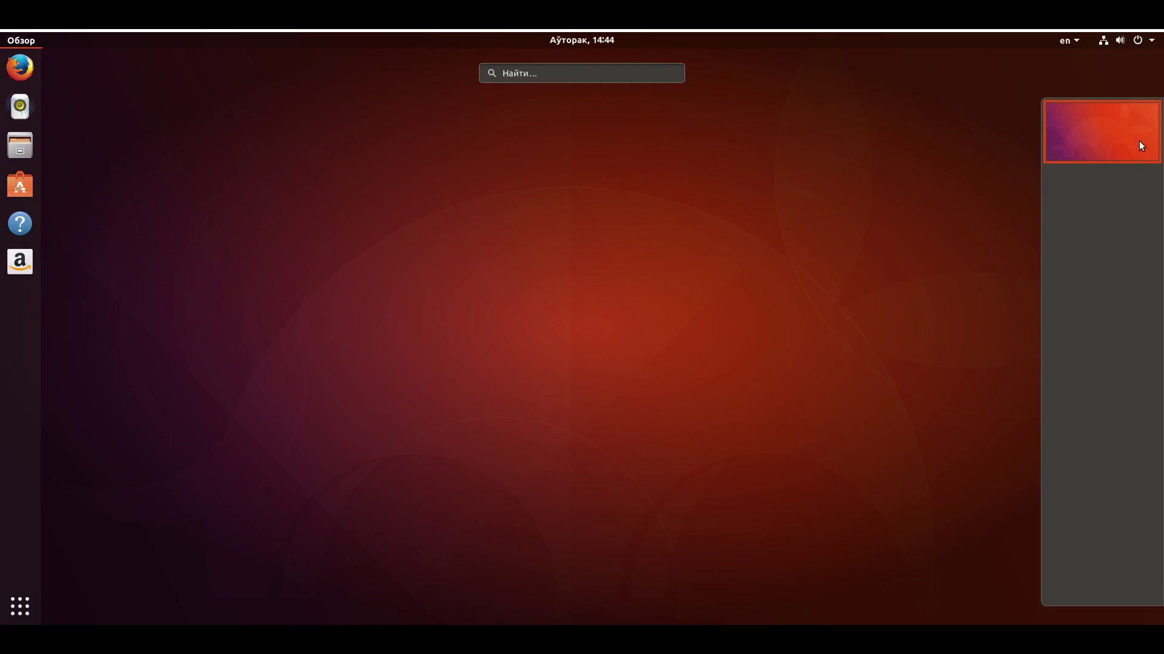
mouse_move(8, 37)
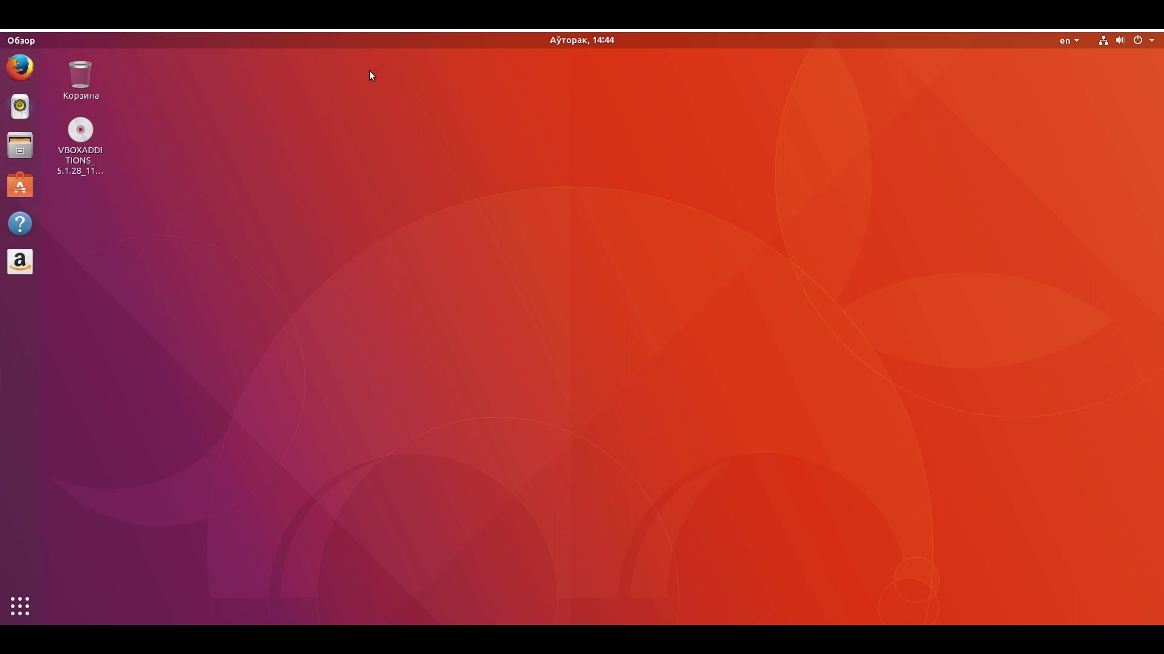
right_click(373, 129)
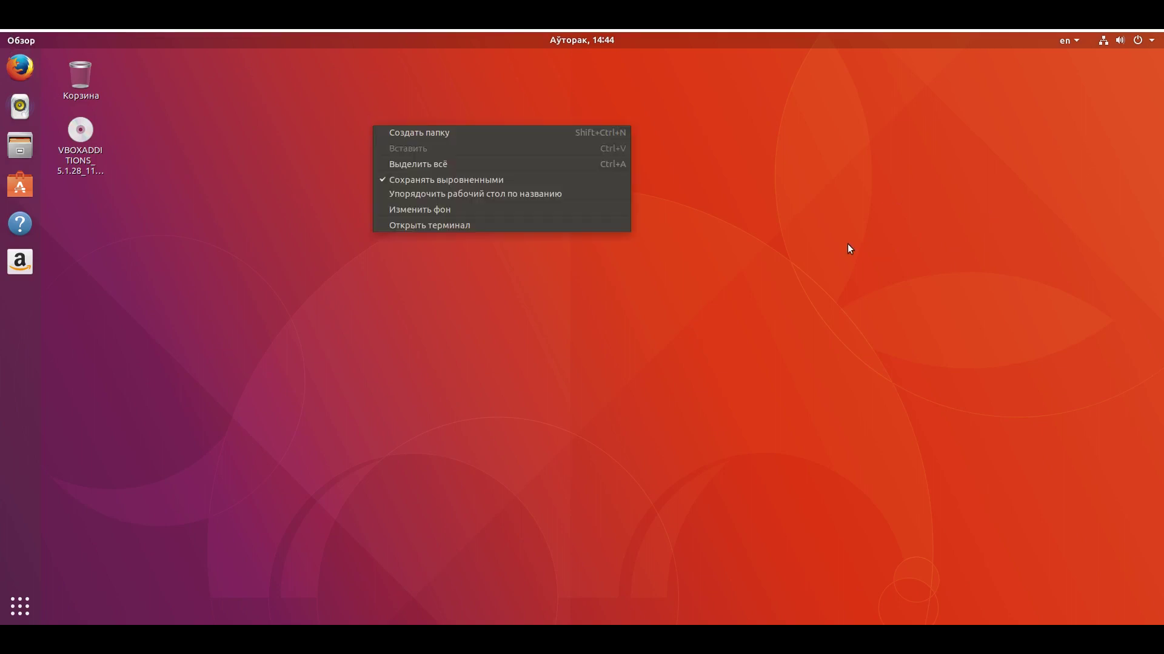
click(147, 326)
- Open two separate Files windows showing the home folder
key(super+e)
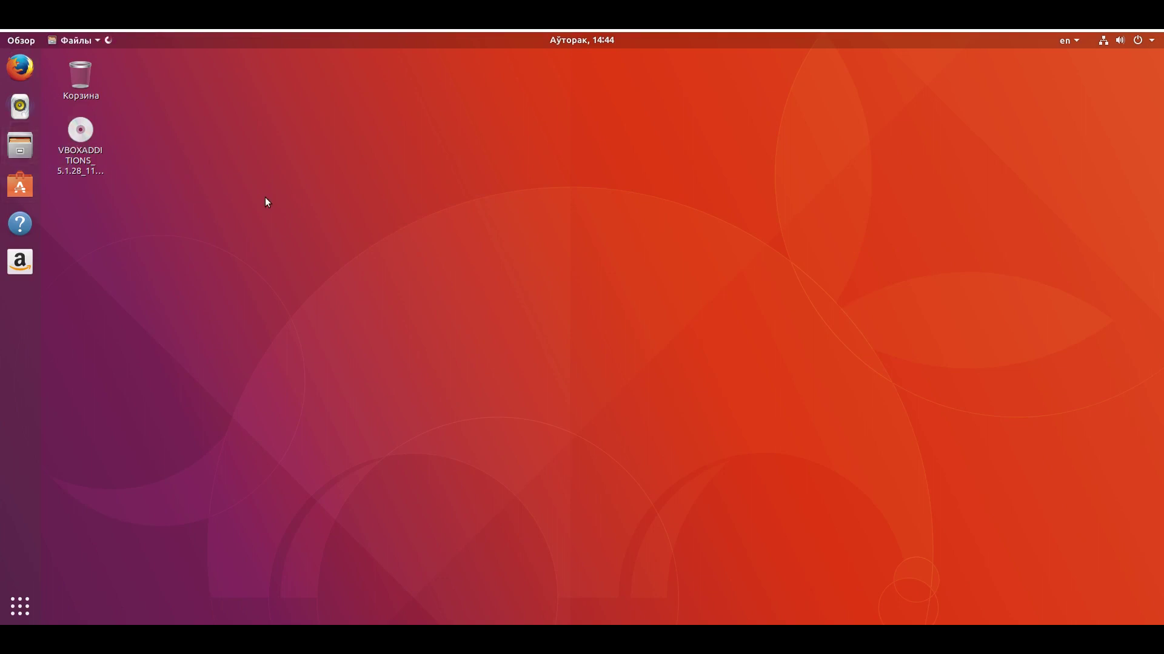
right_click(18, 147)
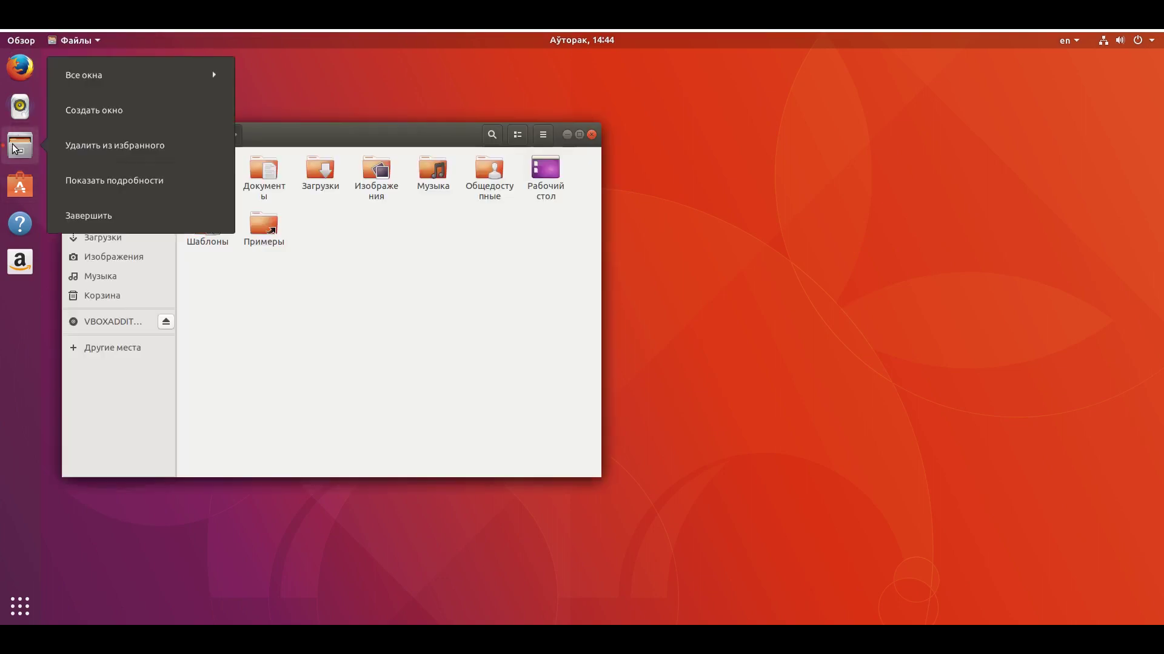
click(106, 115)
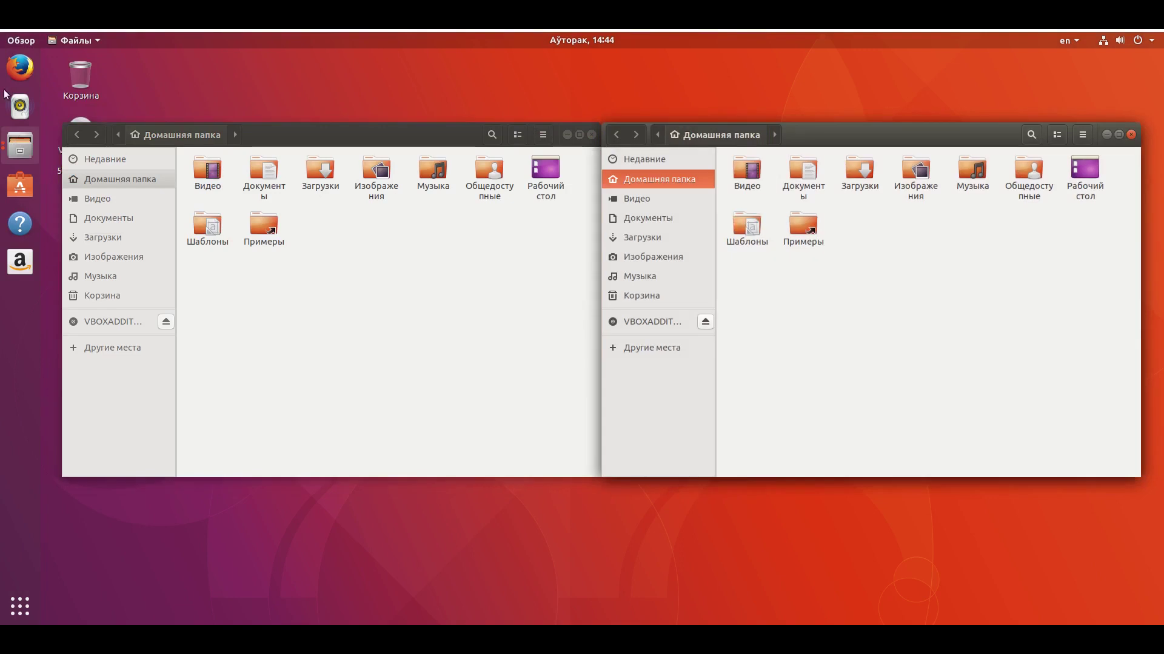
- Move one Files window to the second workspace and the other to the third, and return to the empty first desktop
click(10, 40)
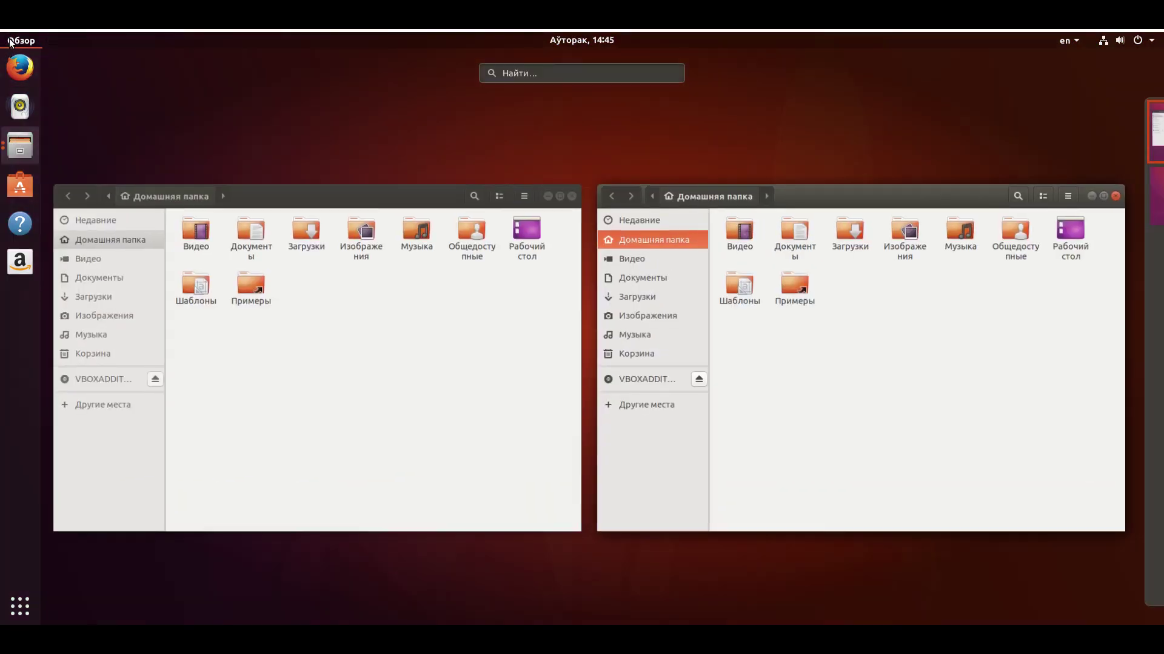
drag(821, 191, 1115, 201)
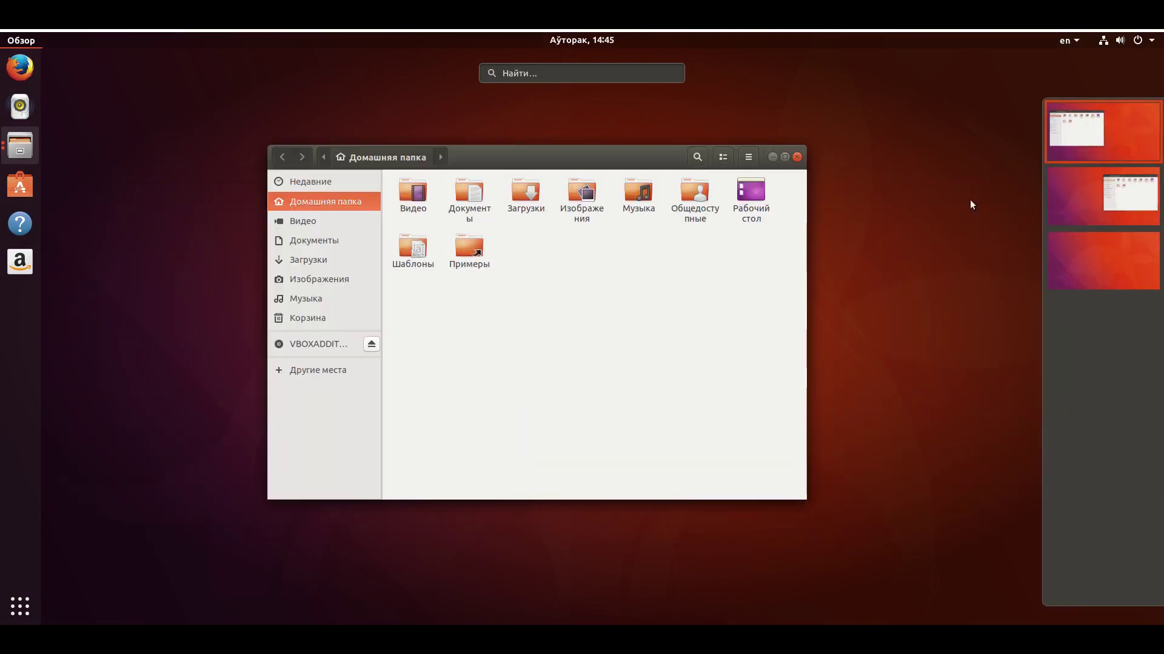
click(1081, 137)
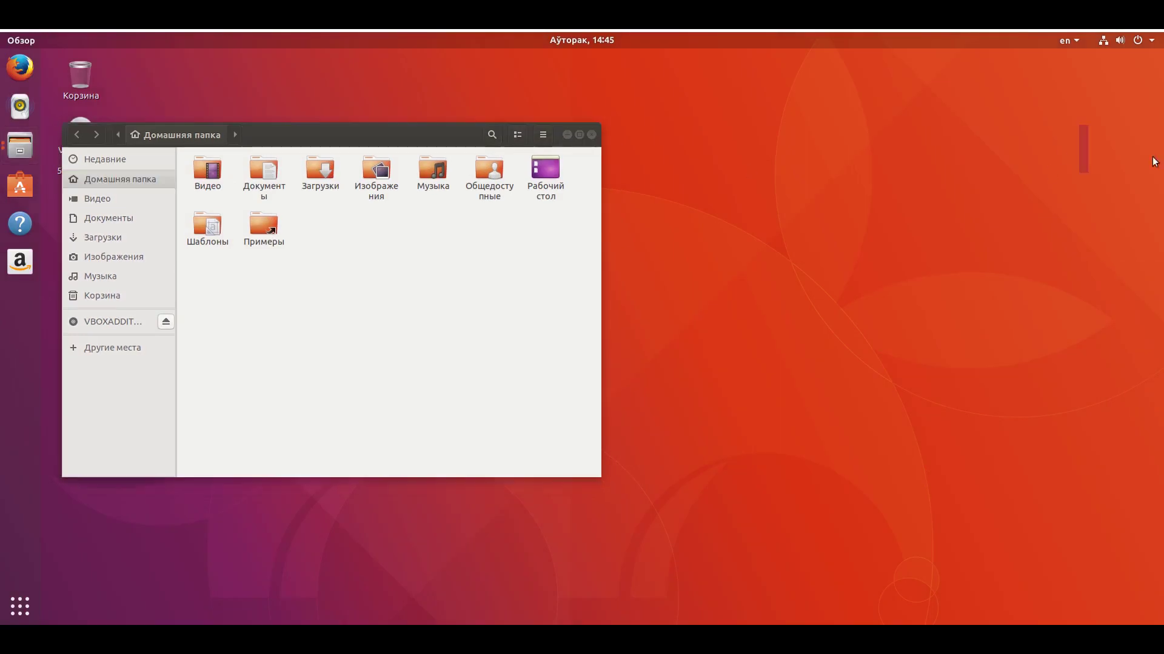
key(super)
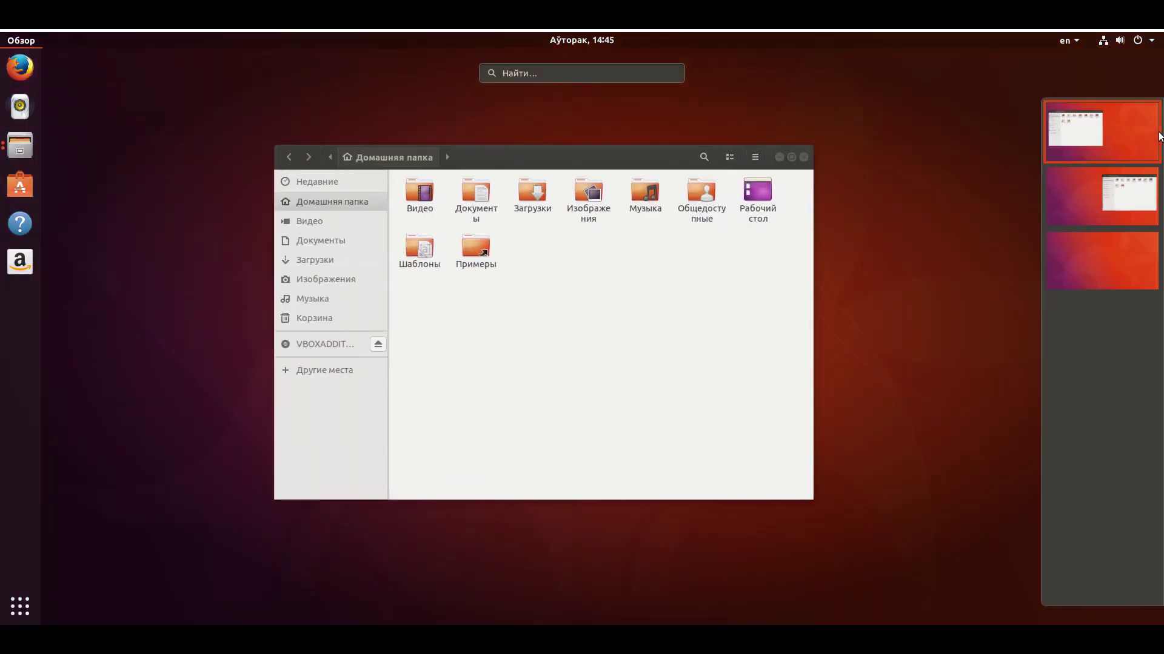
drag(1069, 226, 1075, 231)
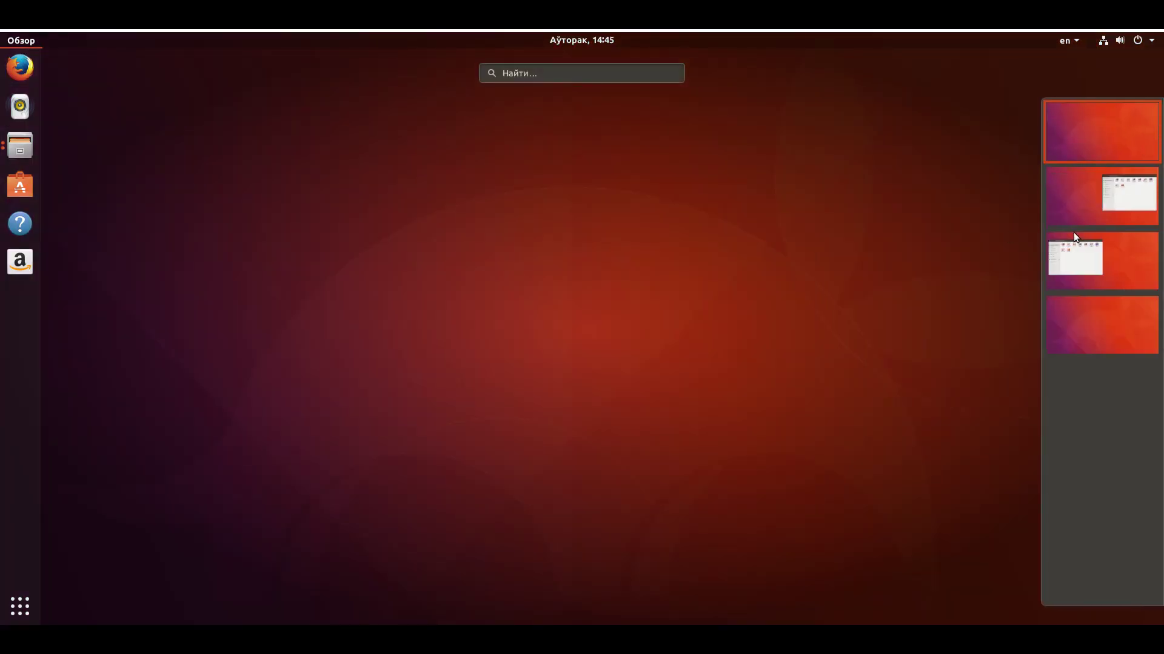
key(super)
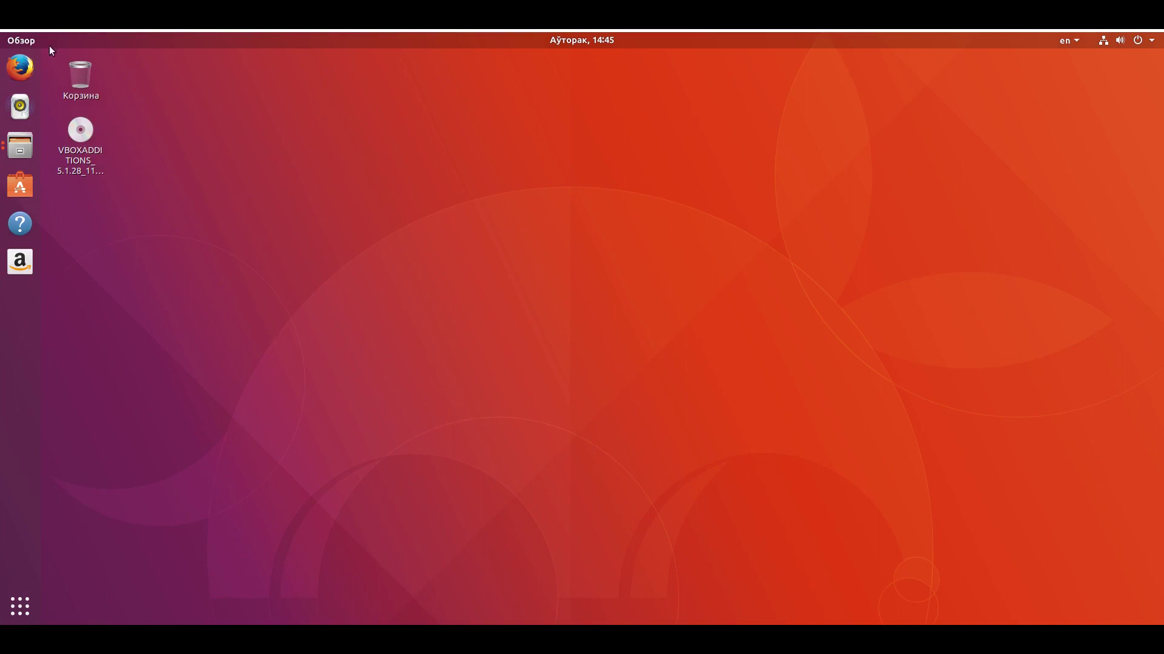
- Add Параметры (Settings) from the application list to the dock above Amazon and launch it
click(15, 623)
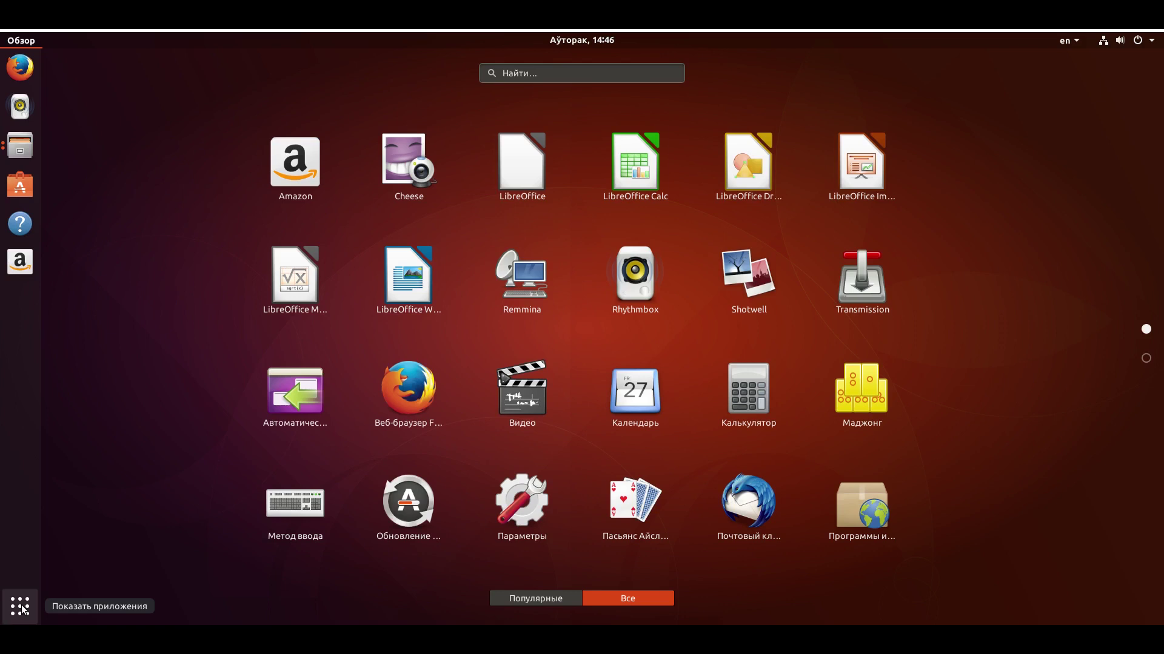
click(22, 609)
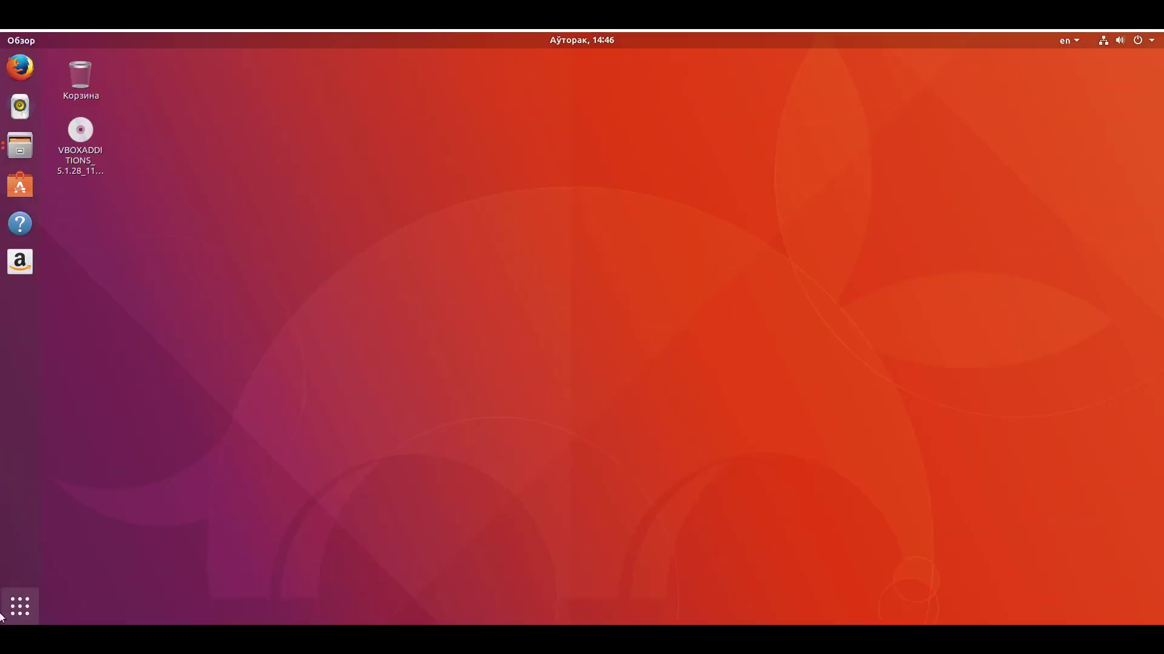
click(24, 617)
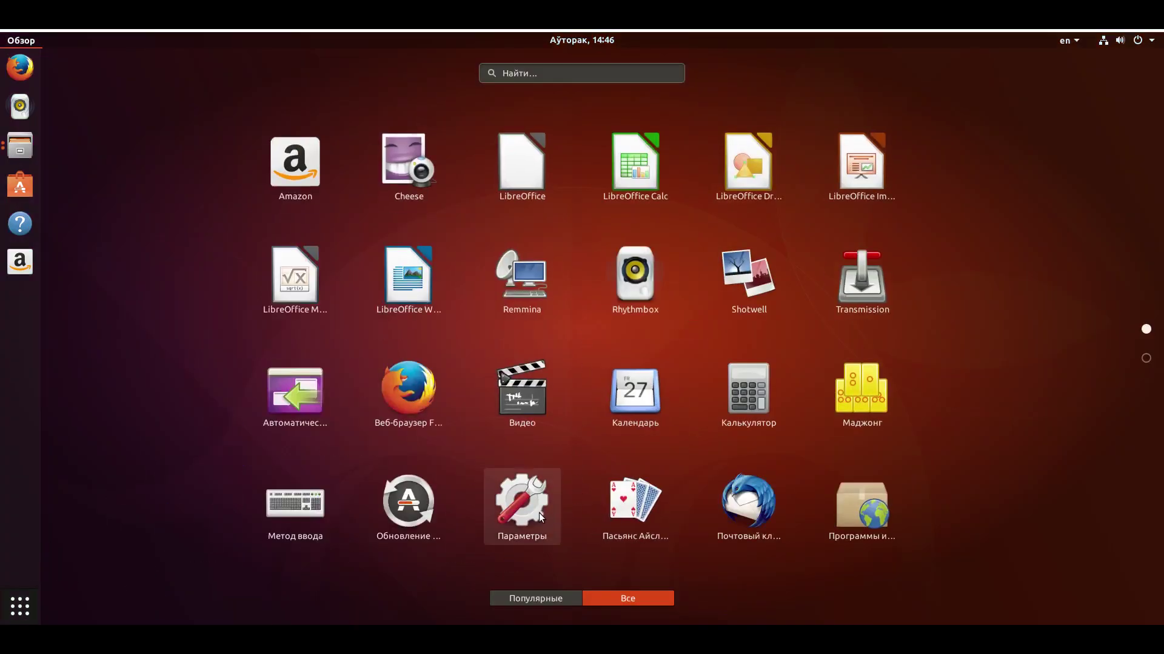
drag(529, 507, 24, 306)
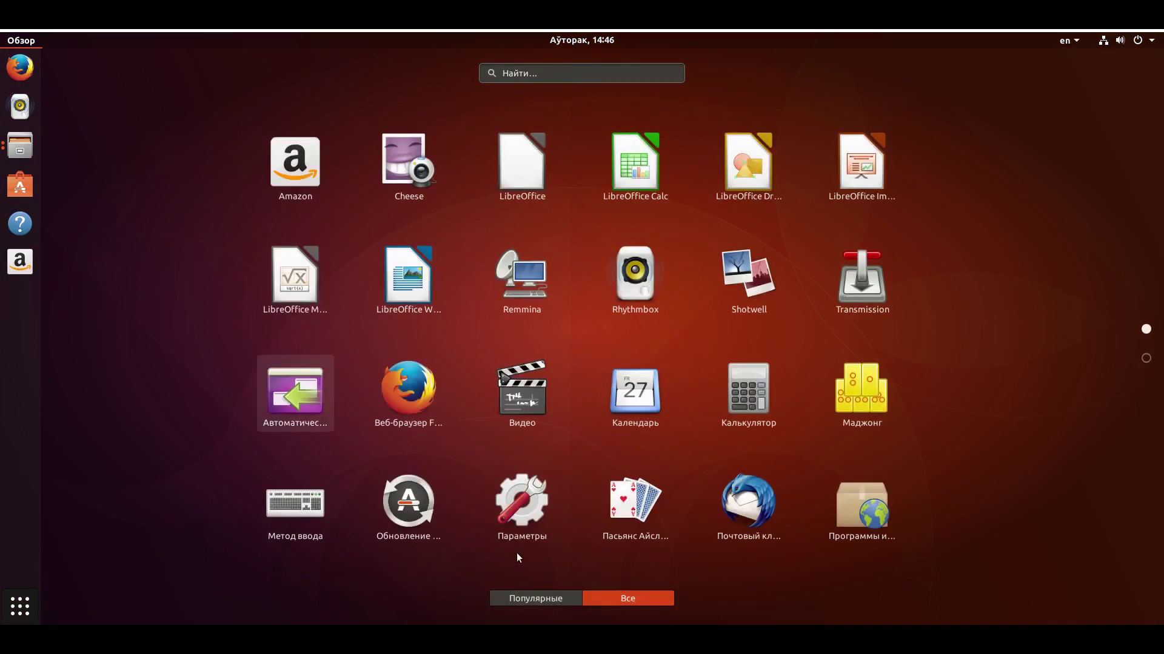
drag(524, 512, 20, 259)
click(20, 606)
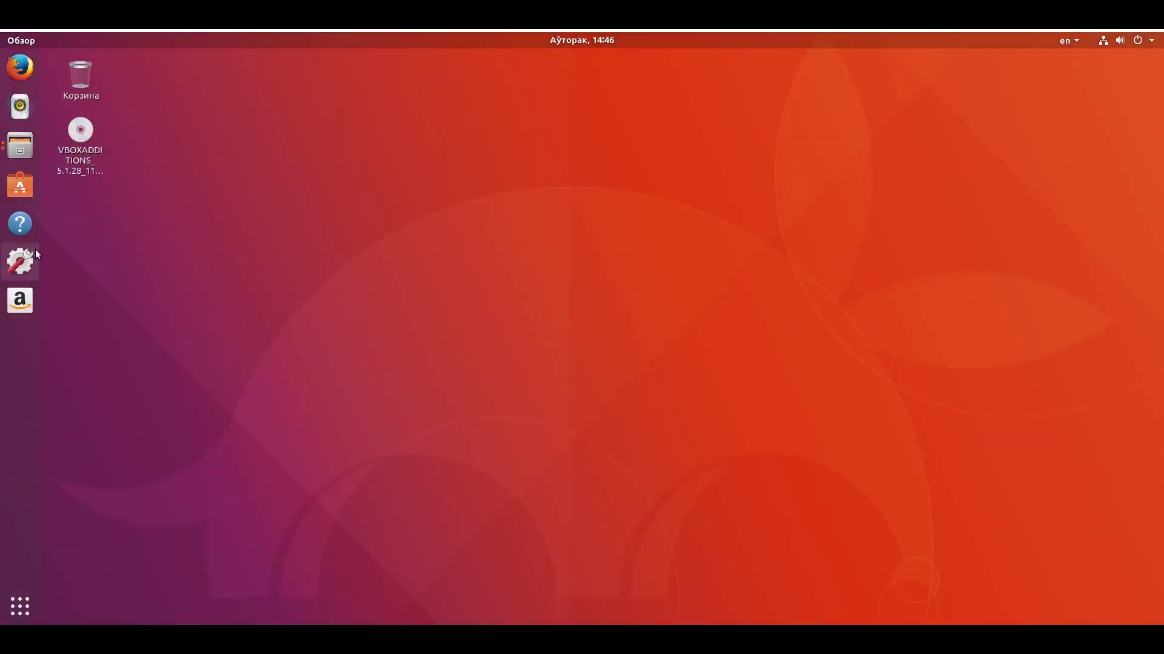
click(16, 272)
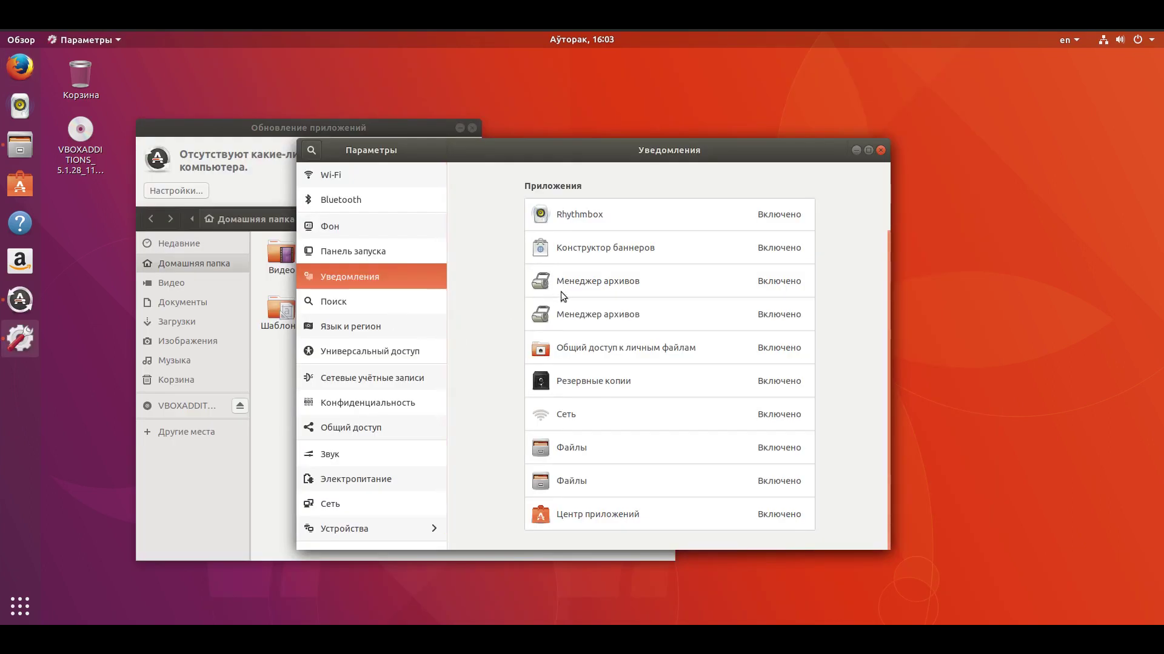
- Examine the Уведомления (Notifications) settings, including the general switches and the list of individual applications
scroll(688, 270, up, 3)
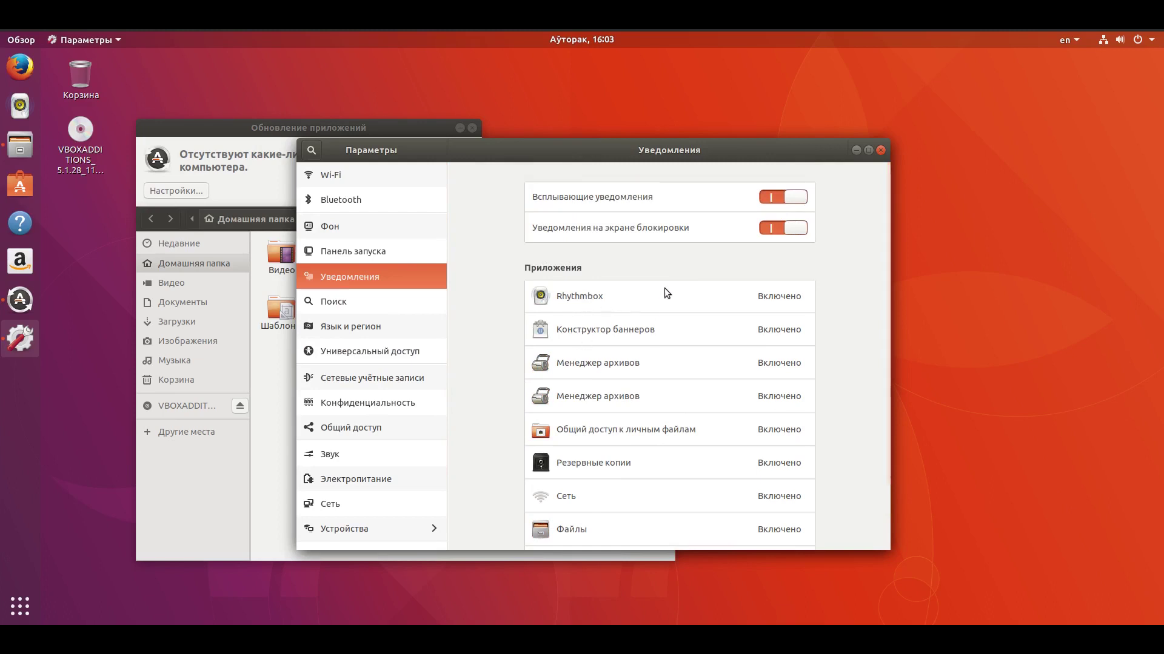
scroll(665, 290, down, 1)
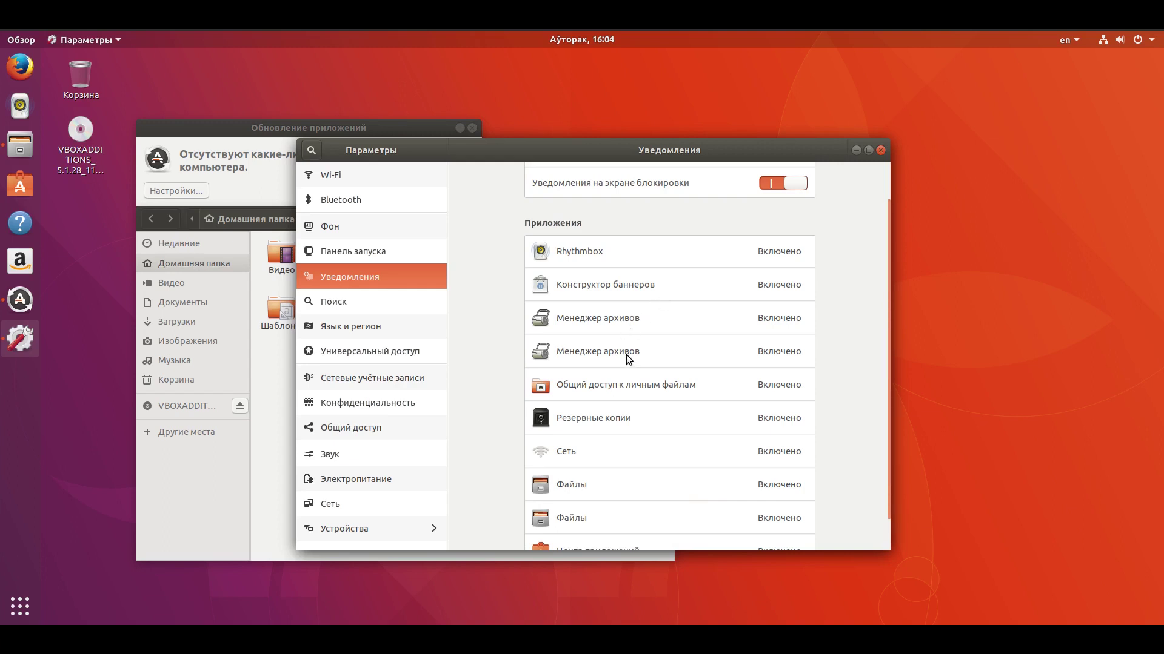
scroll(635, 347, down, 1)
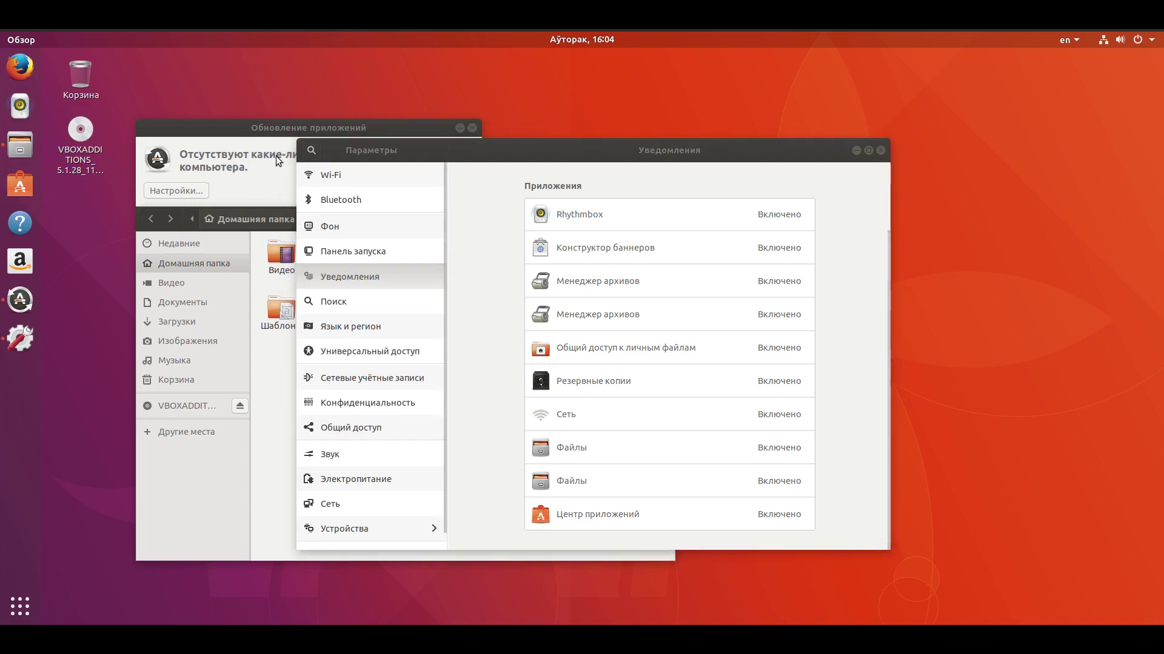
drag(526, 140, 574, 128)
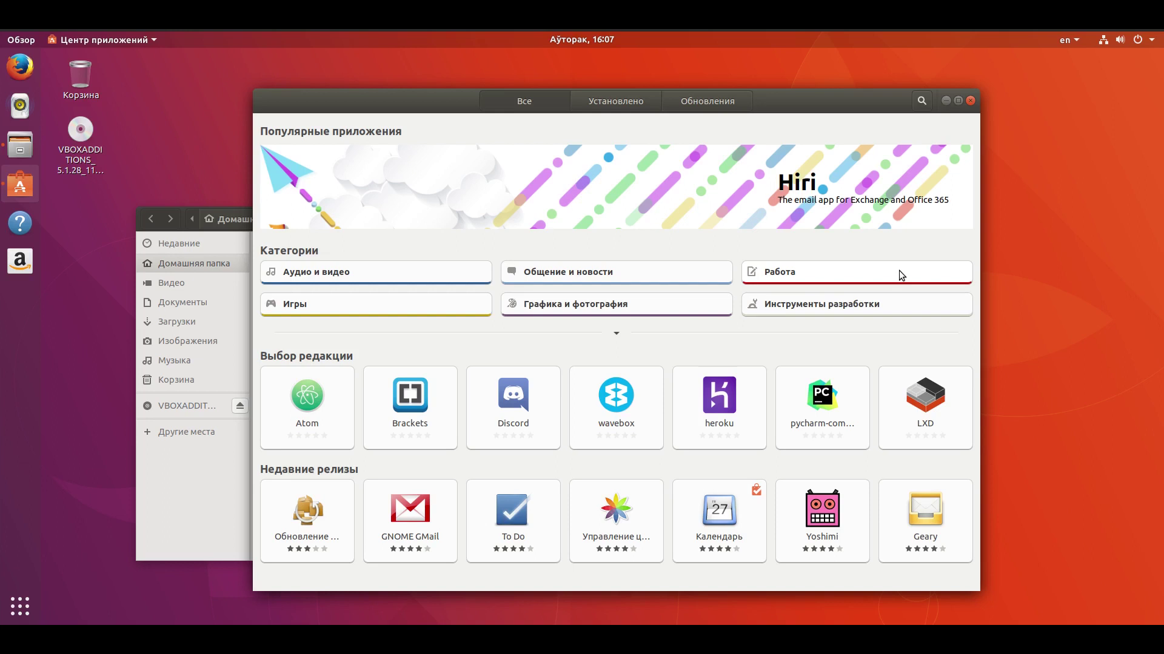
- Open the Audacity page from the Аудио и видео category and review its description, details and ratings
click(313, 280)
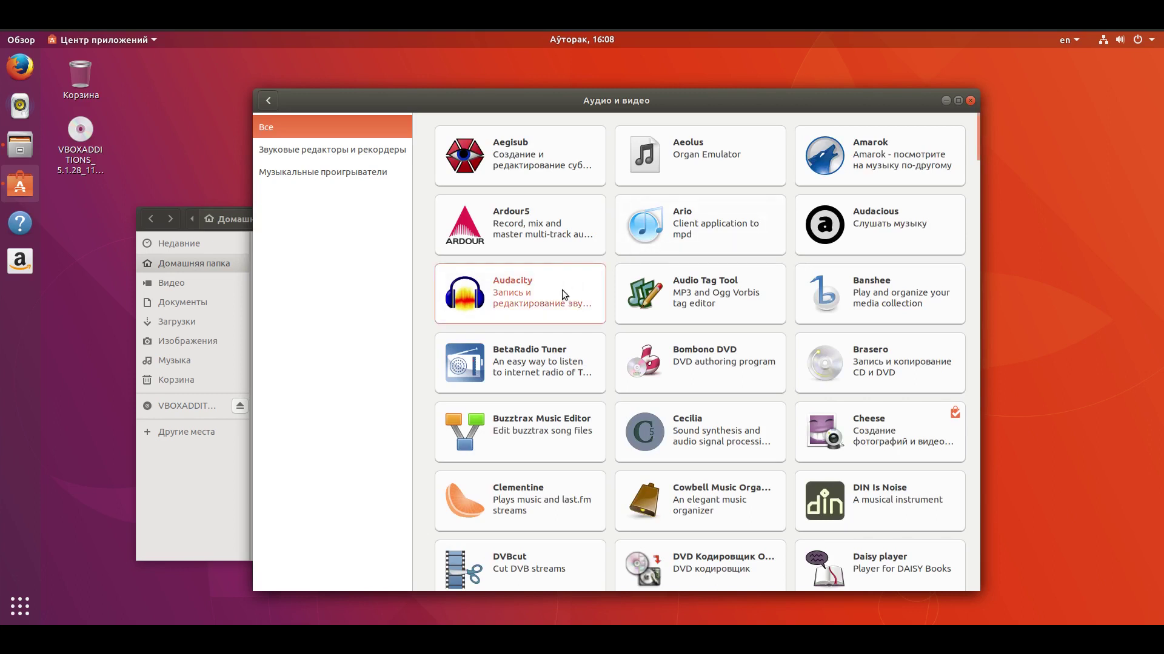
click(562, 294)
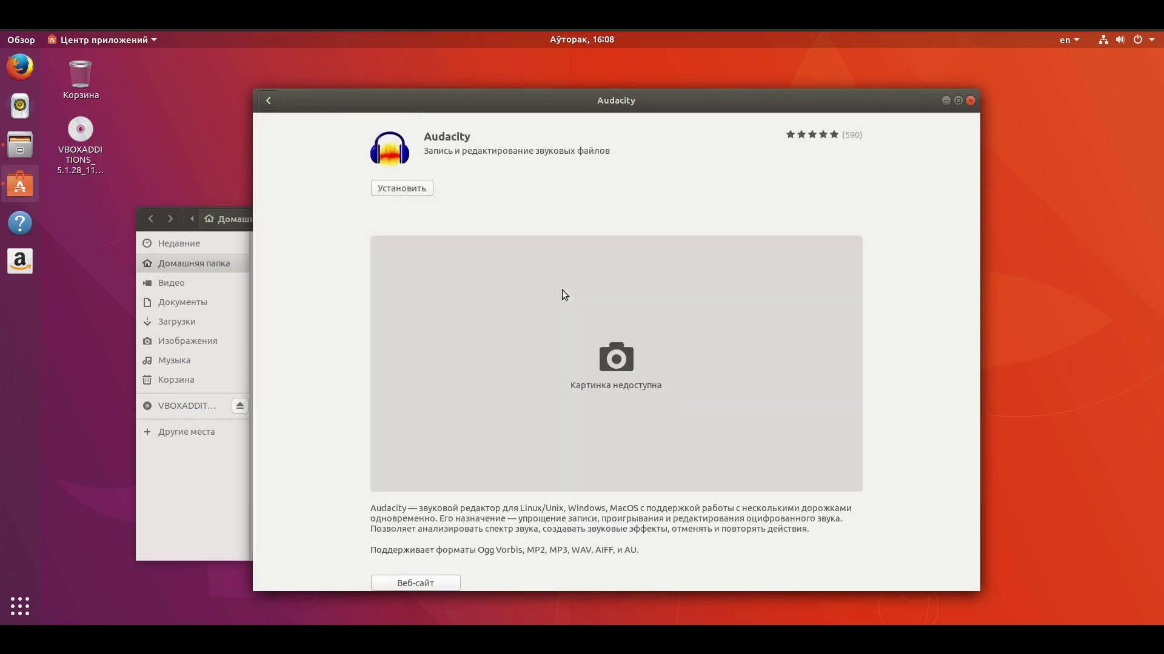
scroll(584, 361, down, 10)
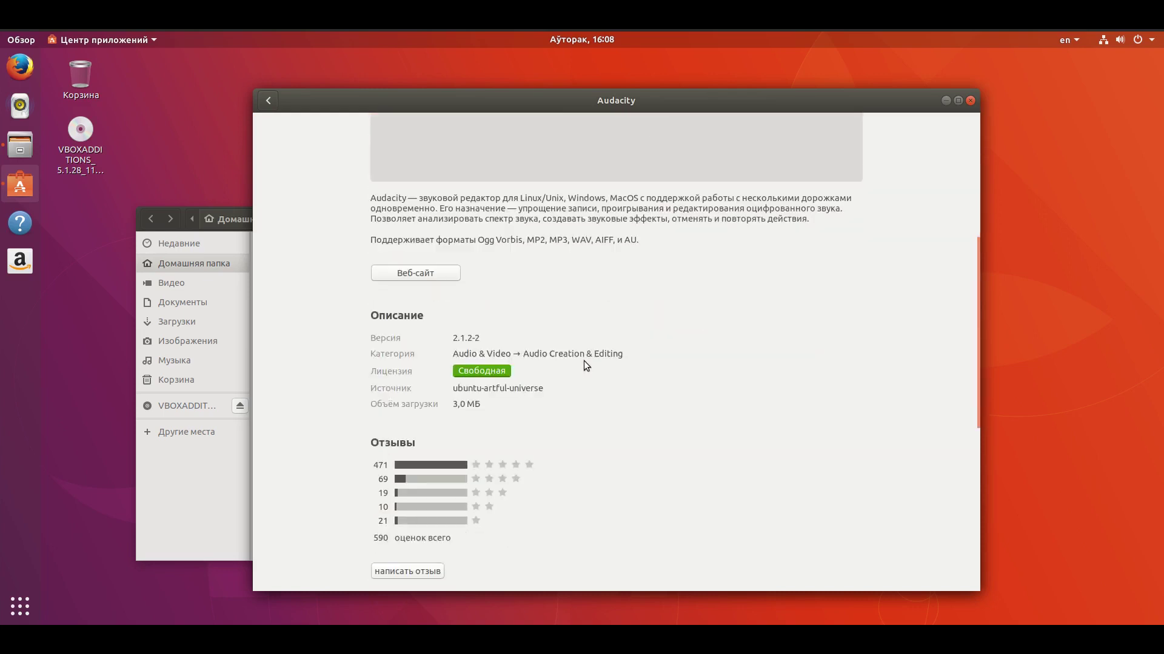
scroll(584, 361, down, 4)
- Install Audacity, authorising it with the account password, and return to the Аудио и видео category
scroll(583, 361, up, 15)
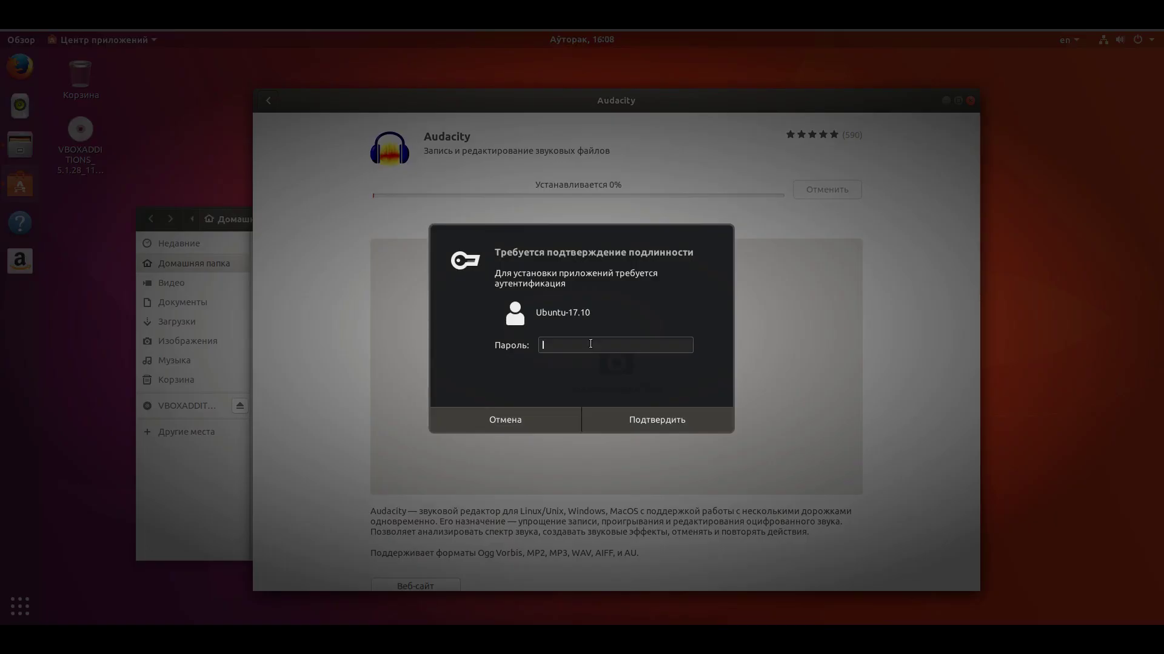
text(•••••)
click(678, 424)
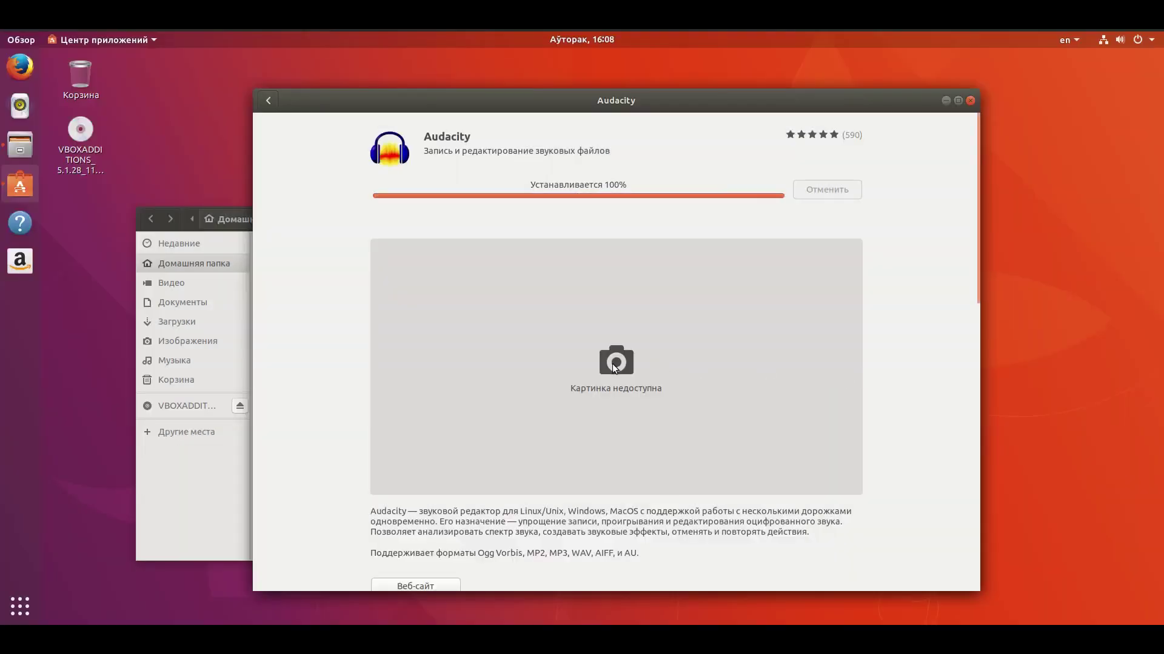
click(269, 100)
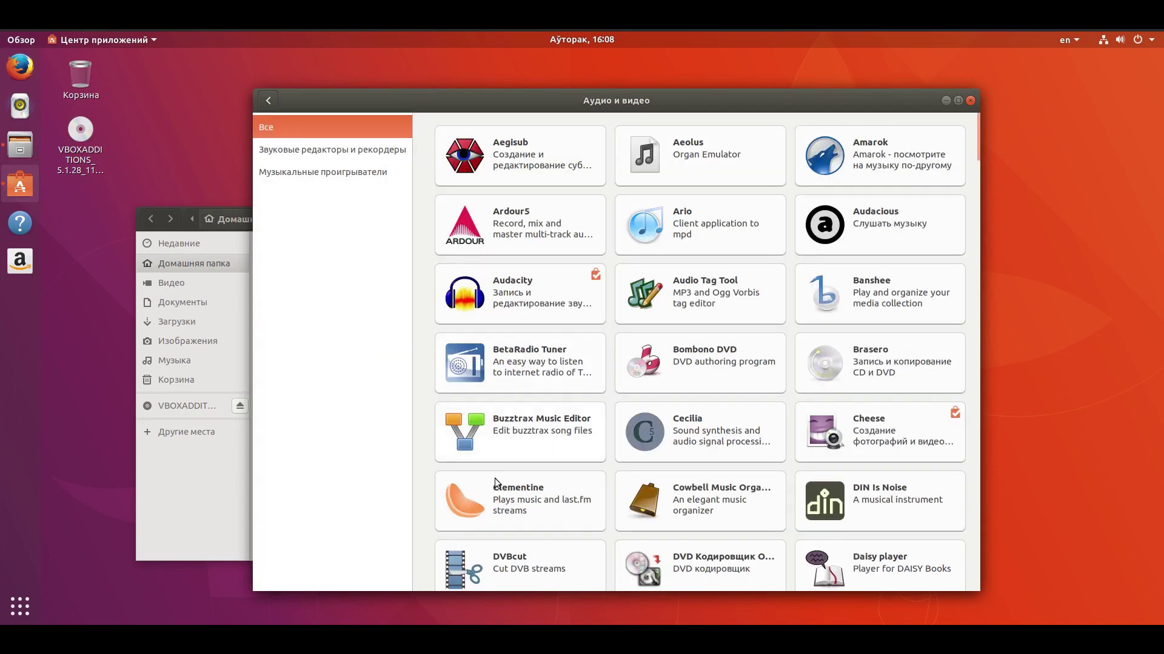
- Open the Clementine page in the Аудио и видео category and install the application
click(460, 553)
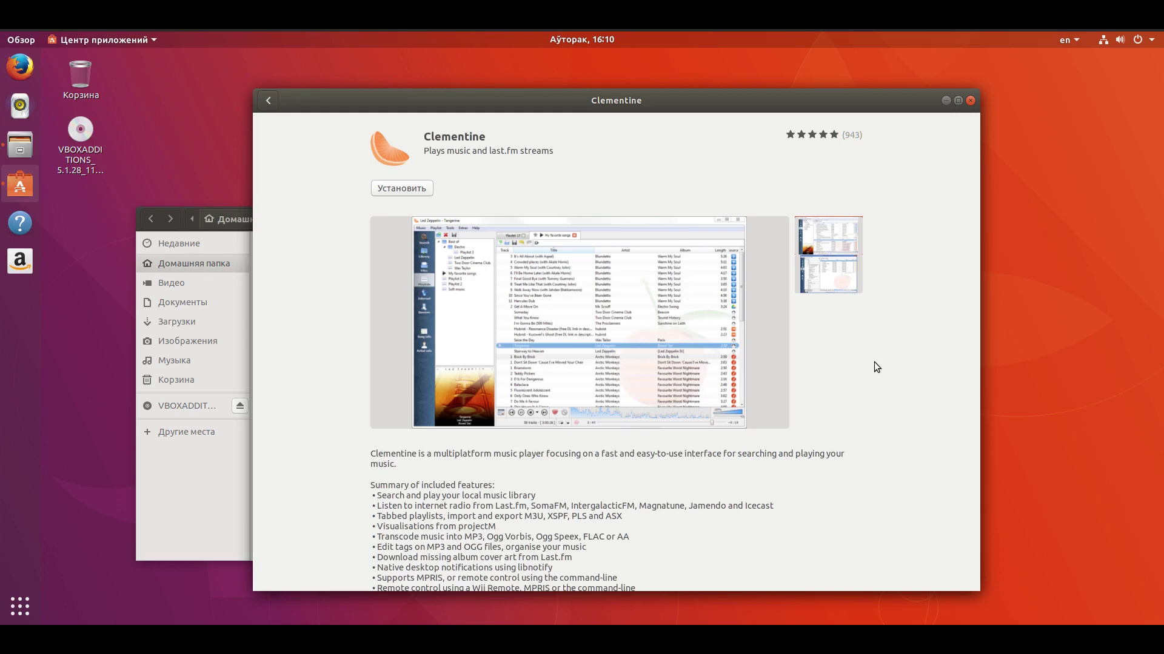
click(411, 189)
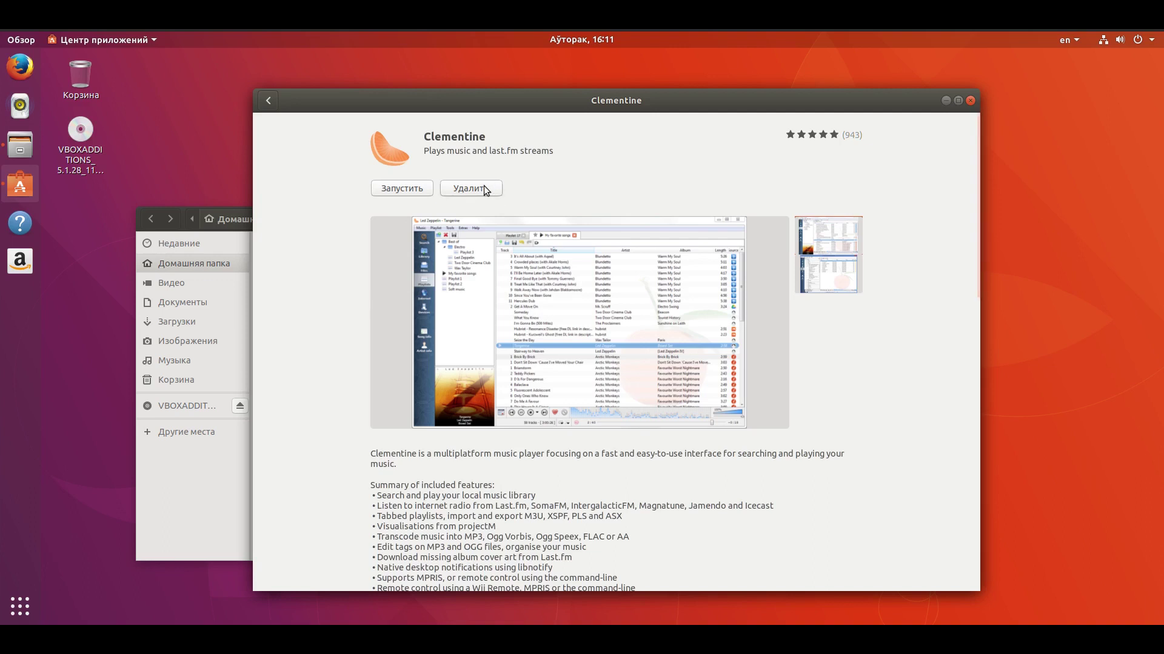
- Launch Audacity from the list of all applications and dismiss its welcome message
click(20, 609)
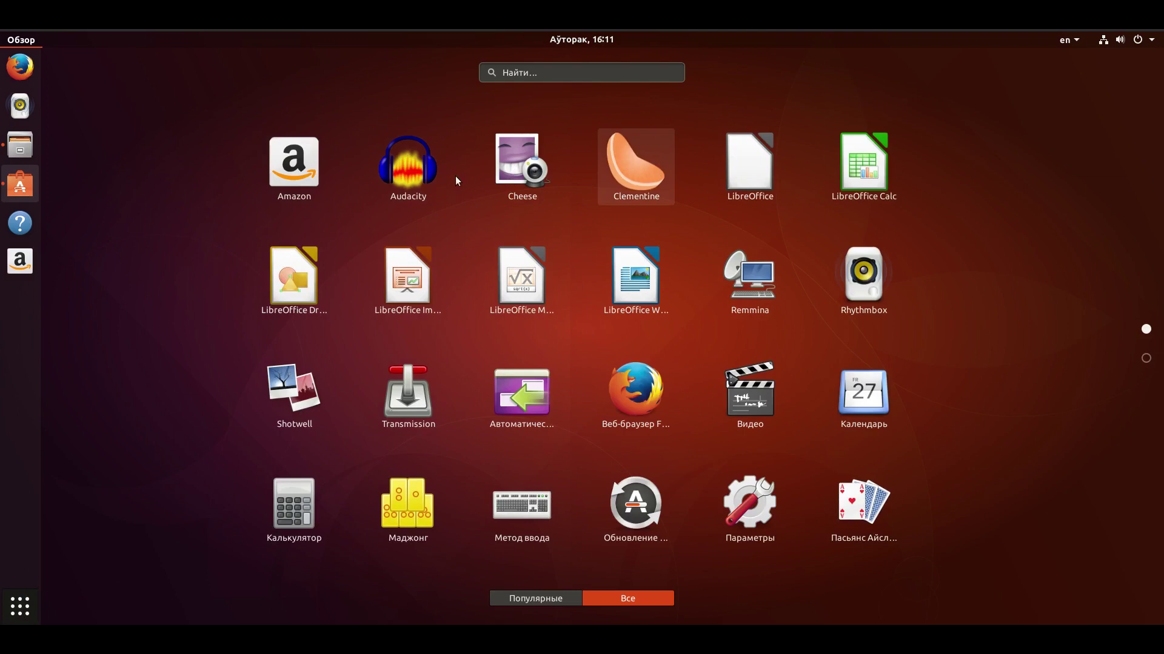
key(Escape)
click(424, 181)
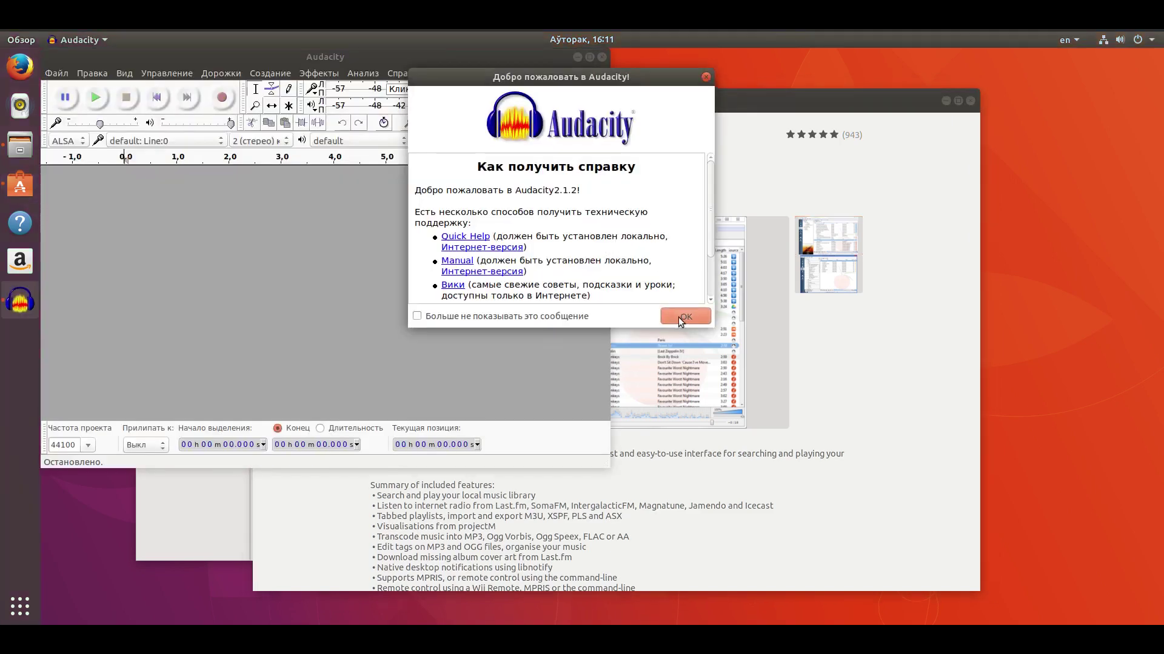
click(682, 316)
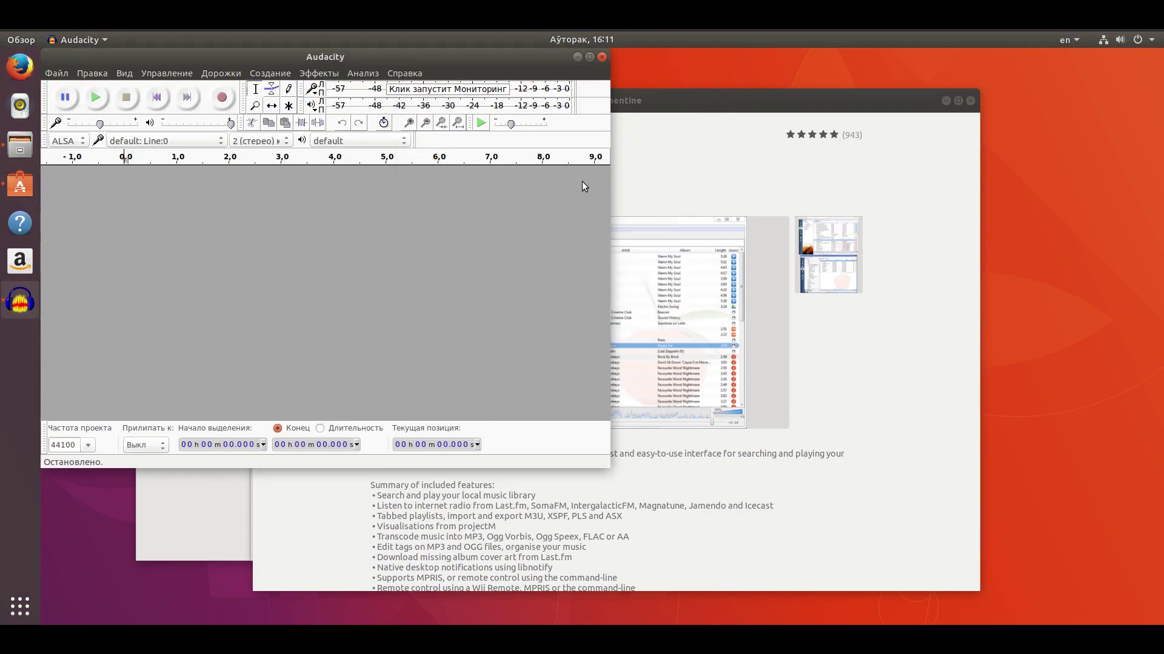
- Close the Audacity, Центр приложений and Файлы windows to clear the desktop
click(603, 57)
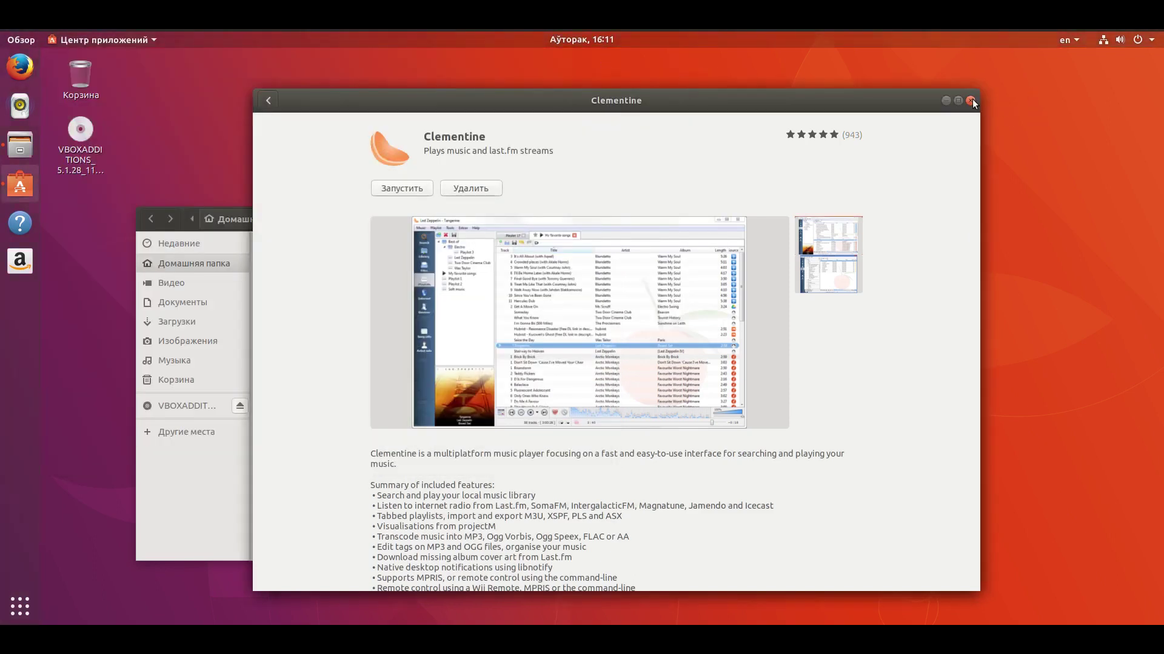
click(971, 102)
click(666, 219)
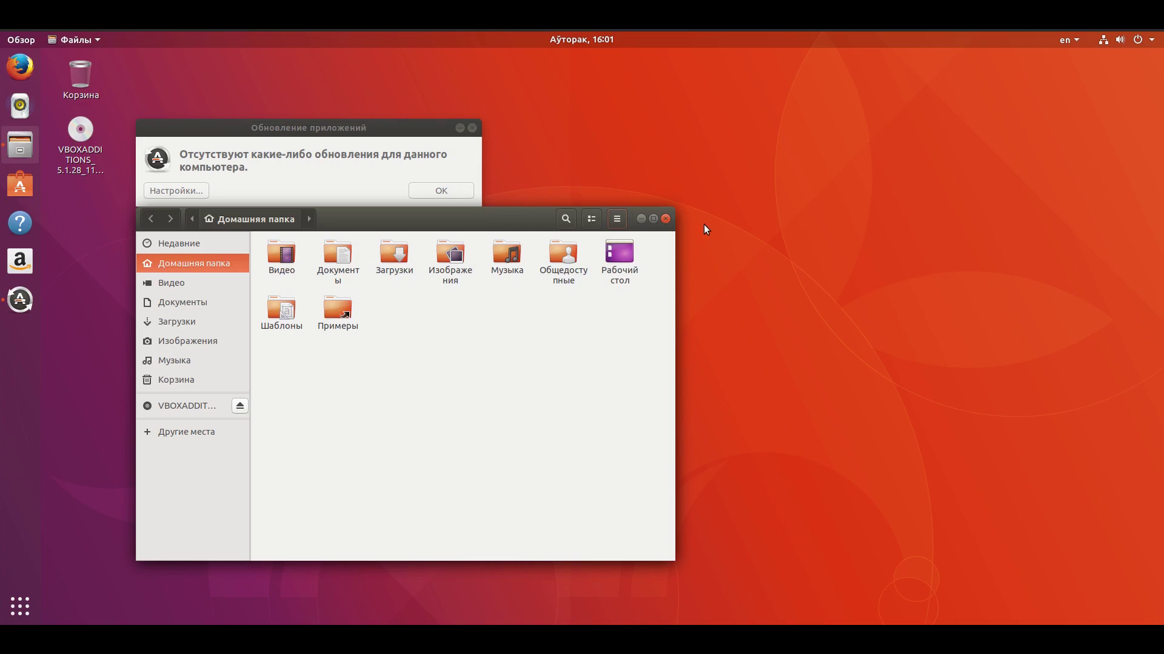
- Examine the top-bar menus: the Файлы application menu, the system menu with volume and network, and the keyboard layout list
click(77, 39)
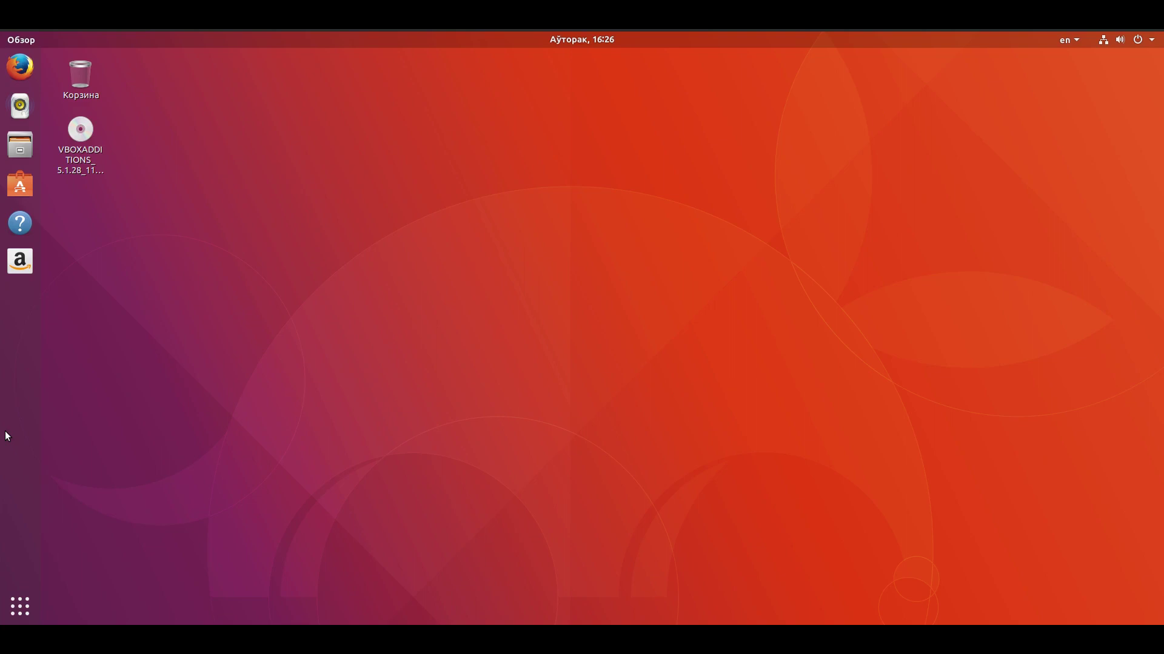
click(1122, 42)
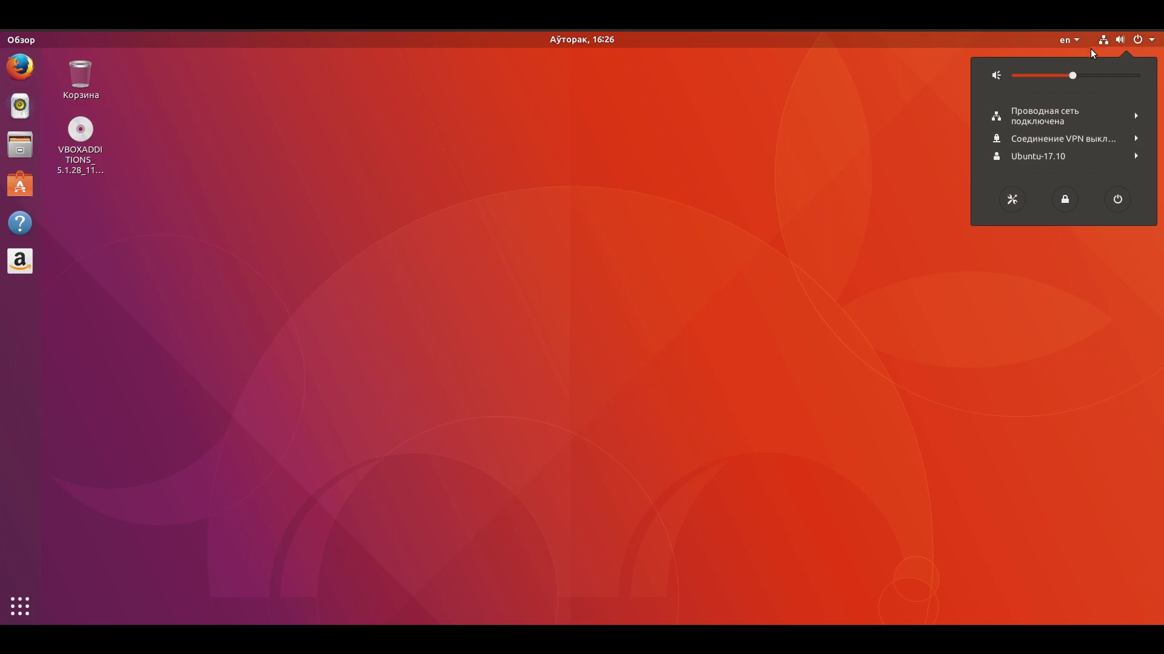
key(Left)
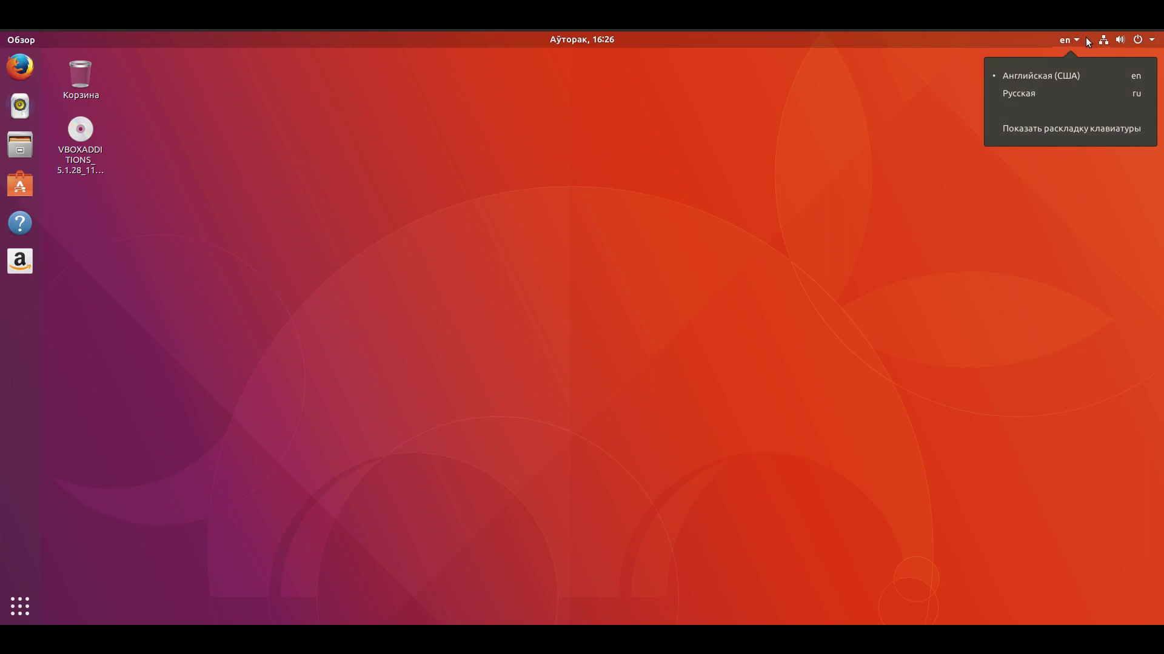
mouse_move(1117, 47)
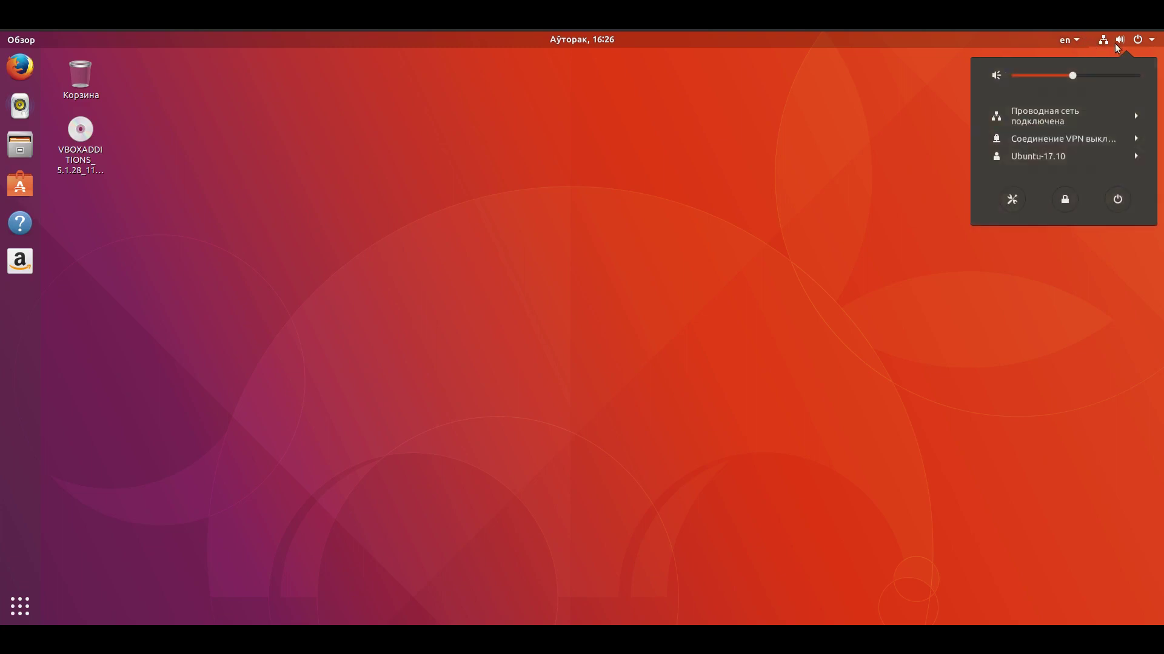